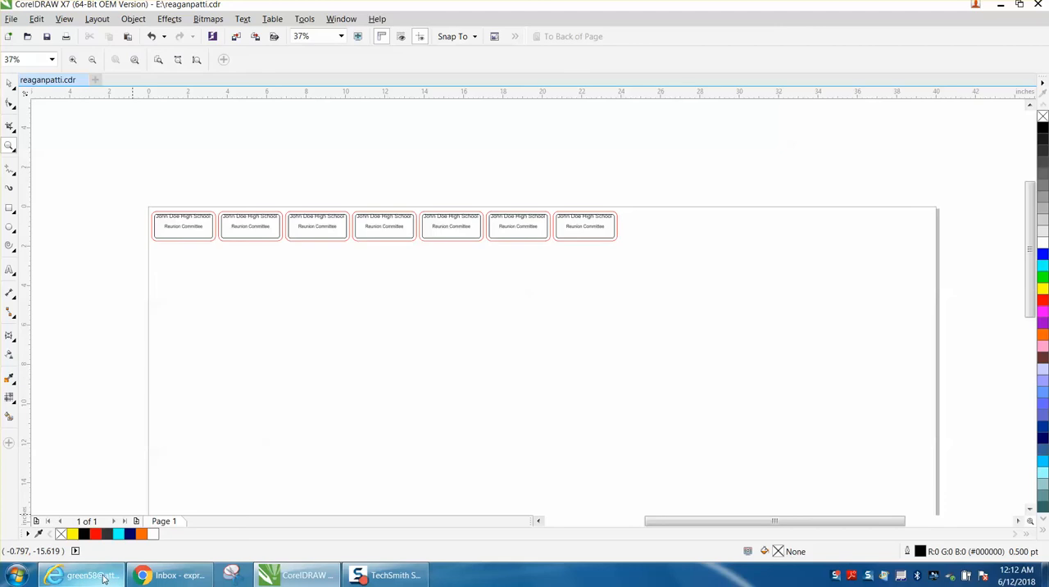
Switch to the e-mail draft in Internet Explorer and copy the complete list of names from its body.
mouse_move(102, 579)
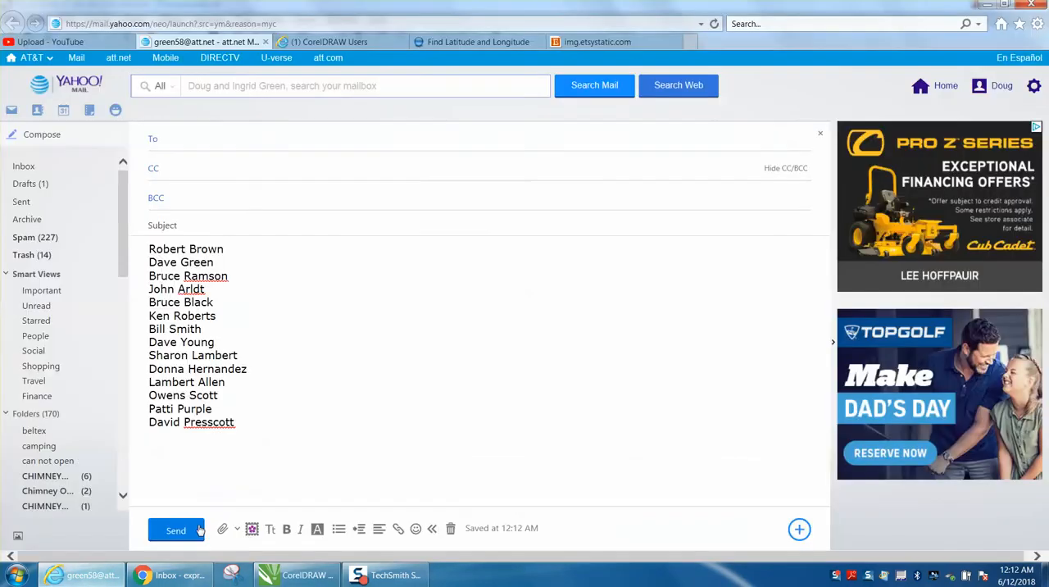
click(234, 510)
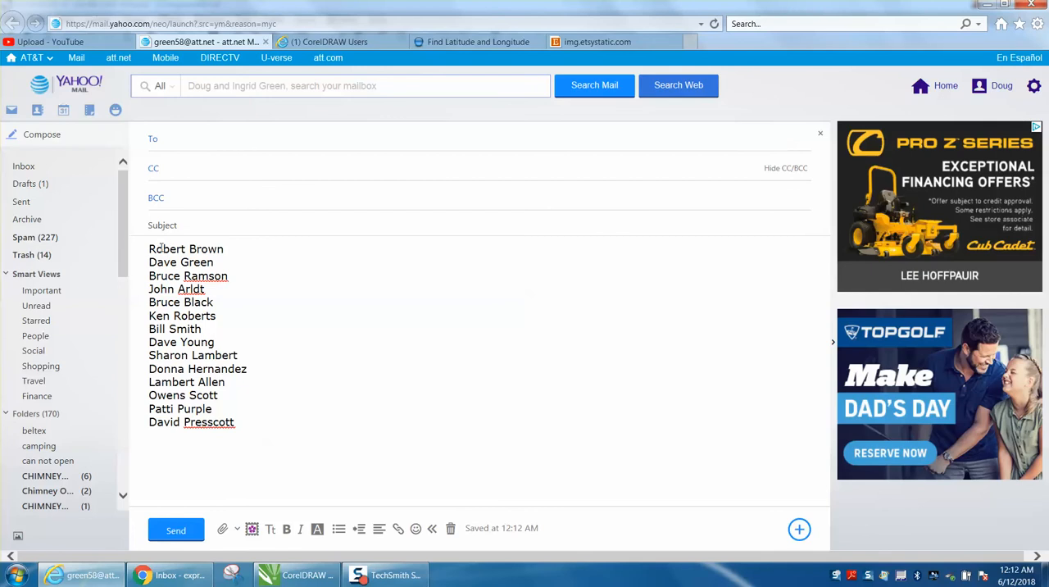
drag(150, 249, 223, 249)
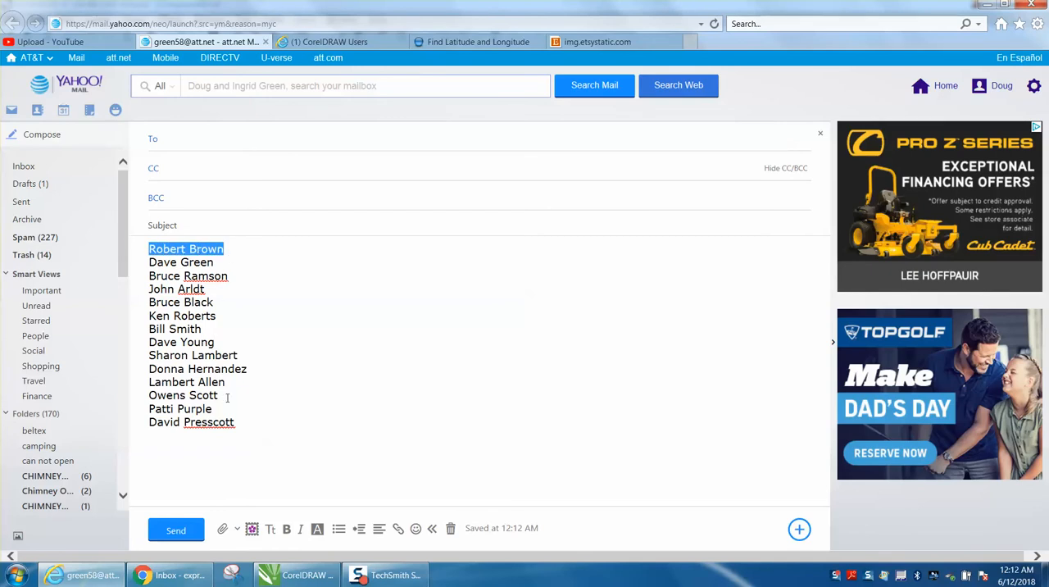
click(263, 422)
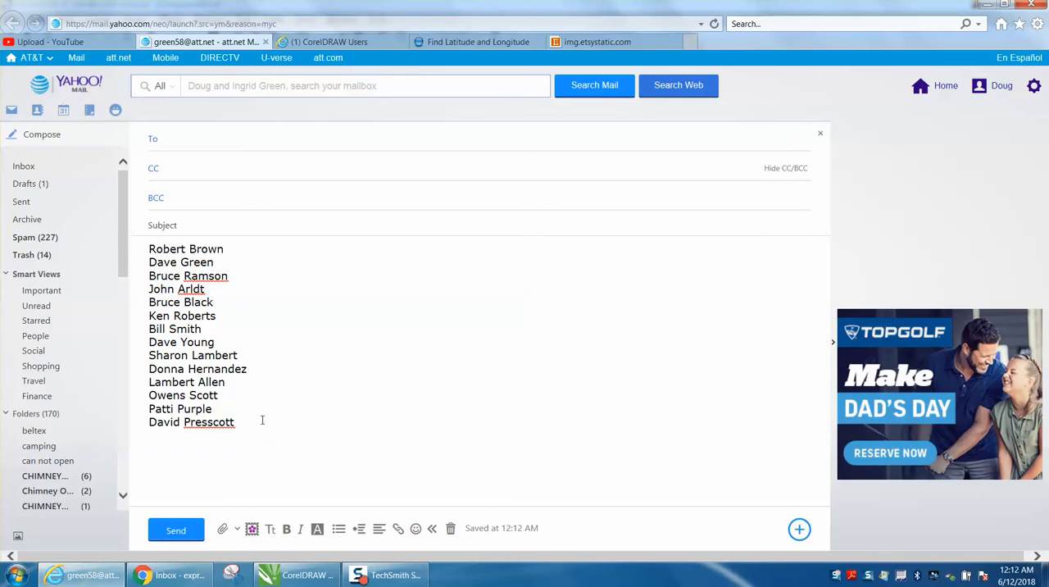
drag(168, 425, 161, 249)
right_click(164, 251)
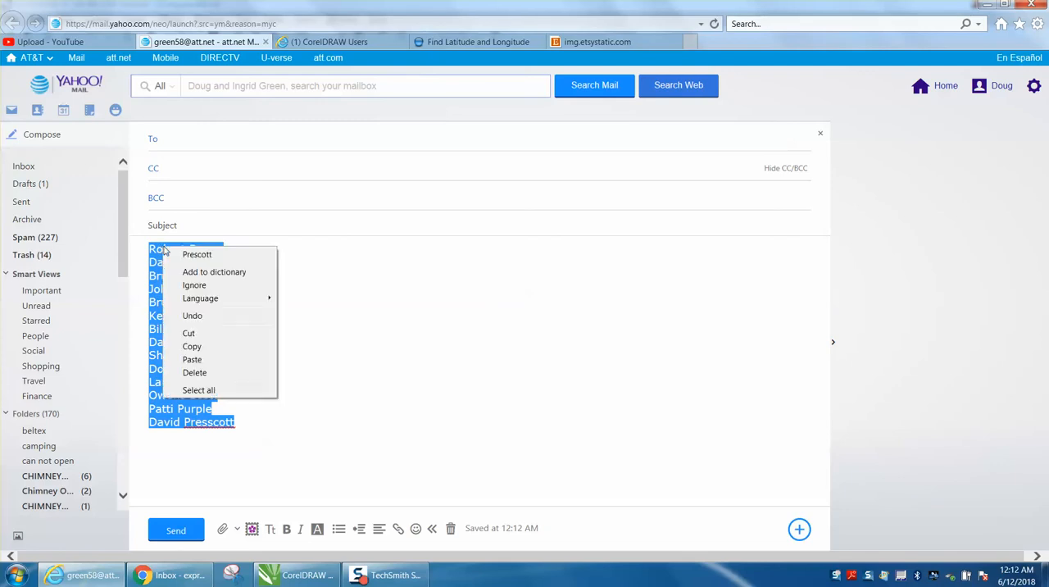
click(194, 348)
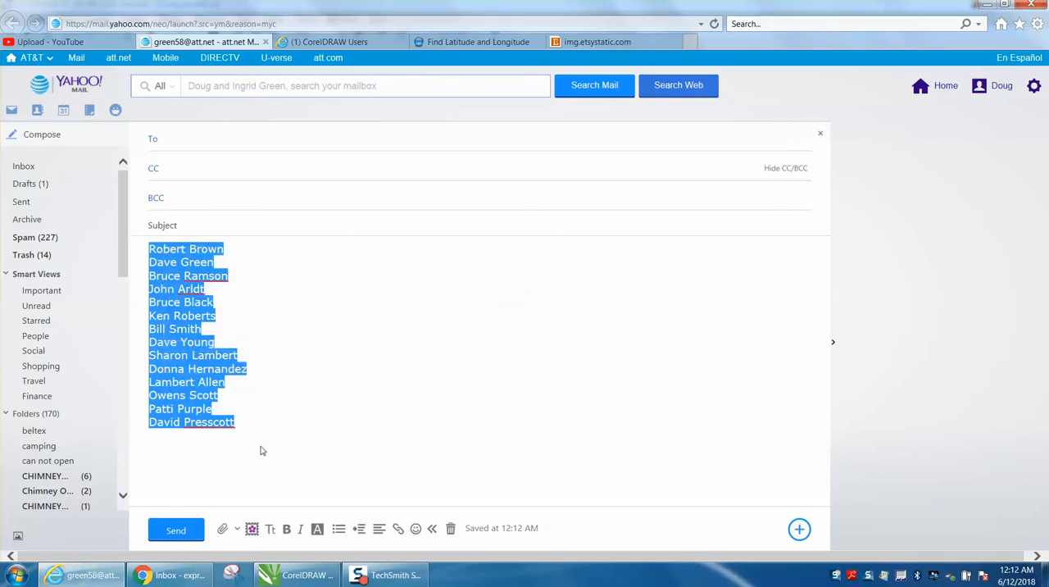
Switch to CorelDRAW and paste the name list below the badges, maintaining fonts and formatting.
click(300, 575)
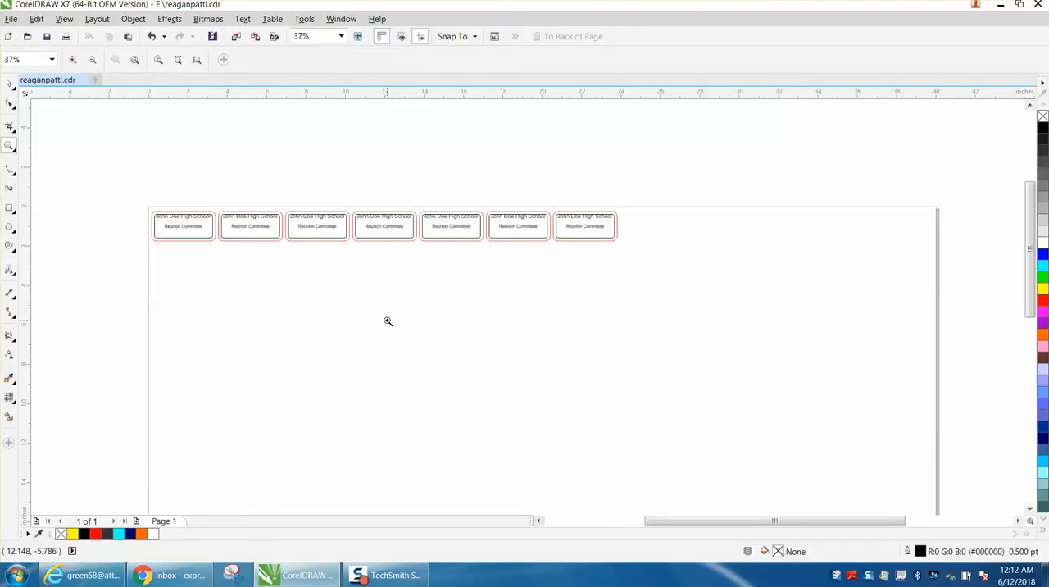
click(9, 83)
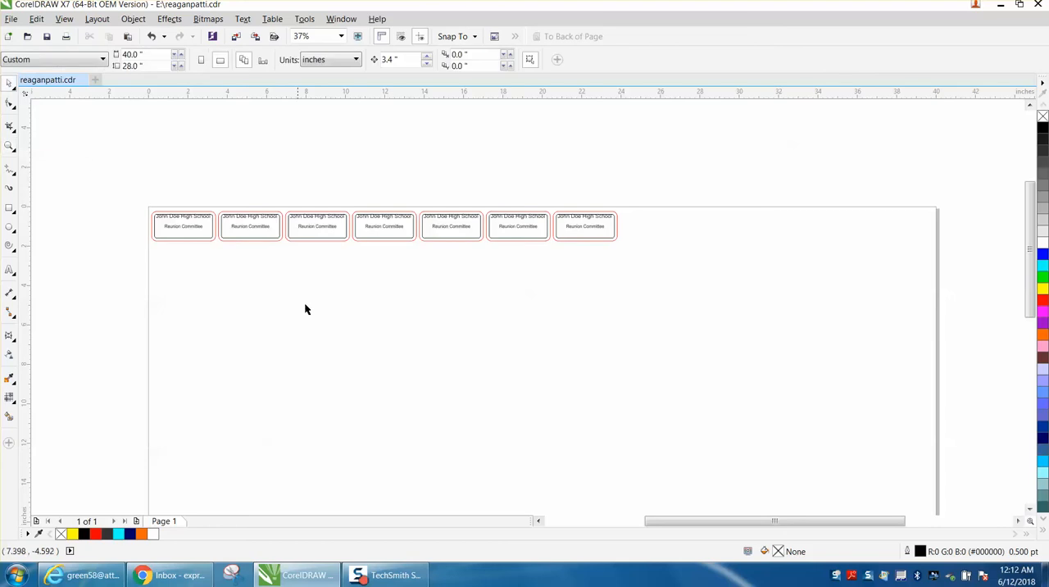
right_click(321, 315)
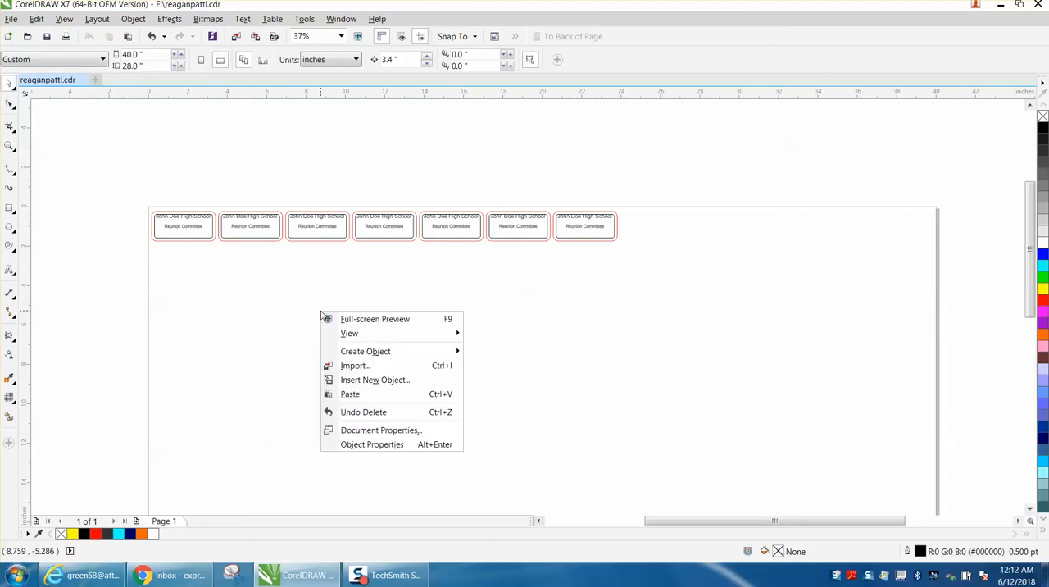
click(353, 394)
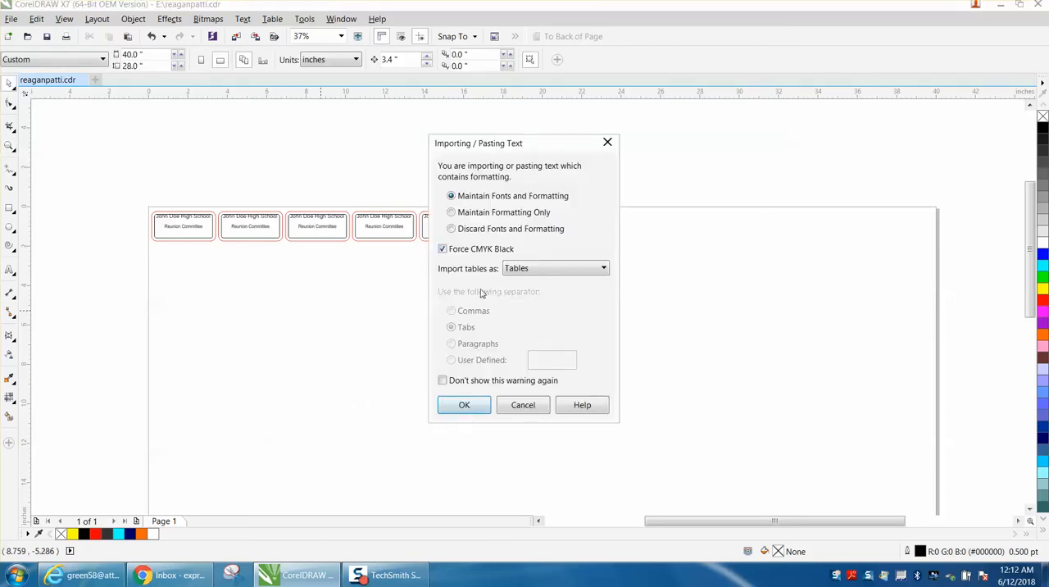
click(464, 405)
scroll(456, 367, down, 1)
drag(498, 423, 386, 321)
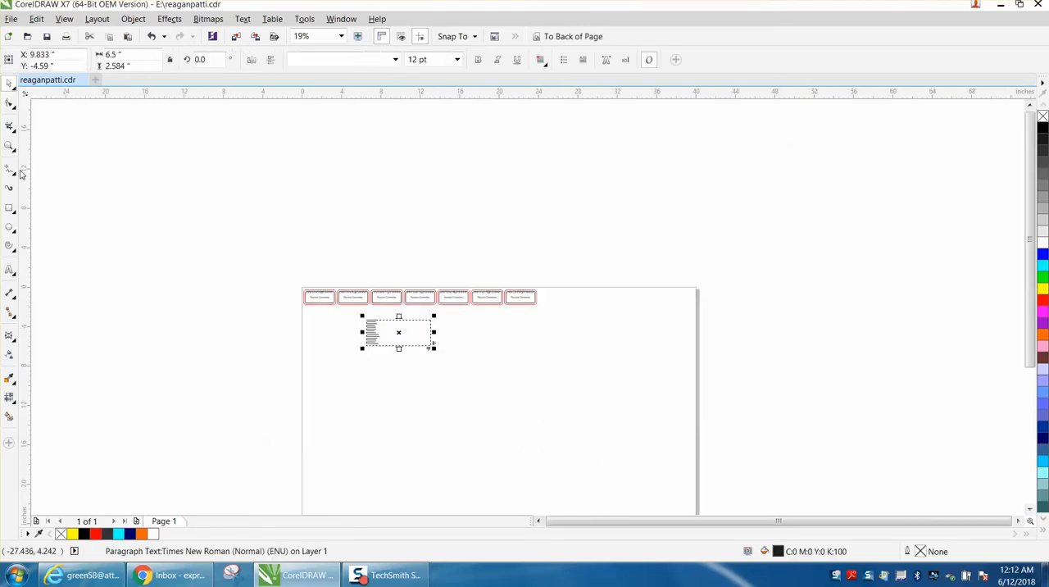
Convert the pasted paragraph text to artistic text and break it apart into separate one-line names.
click(10, 145)
drag(346, 313, 500, 371)
click(9, 82)
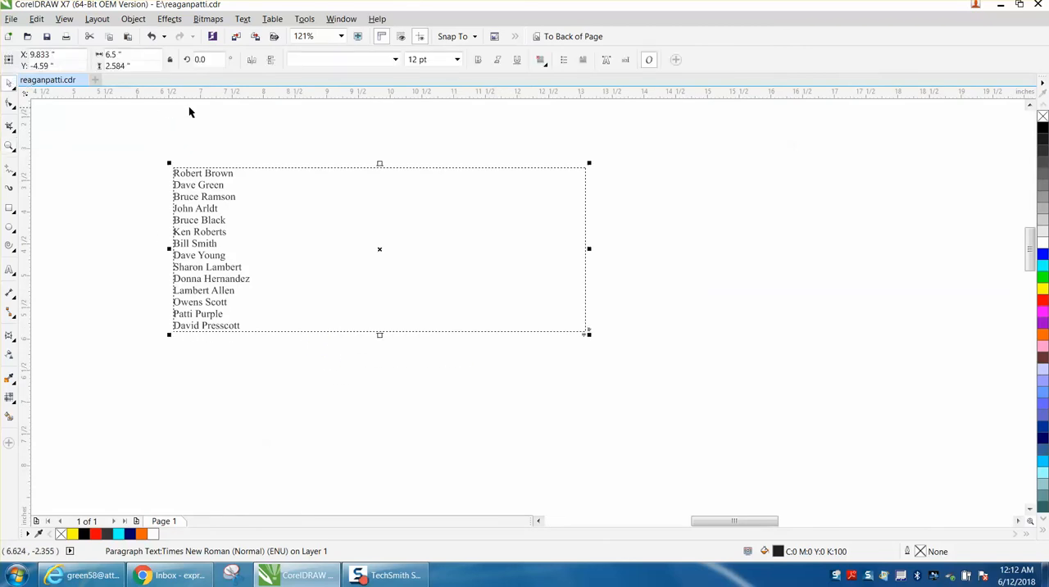
click(243, 19)
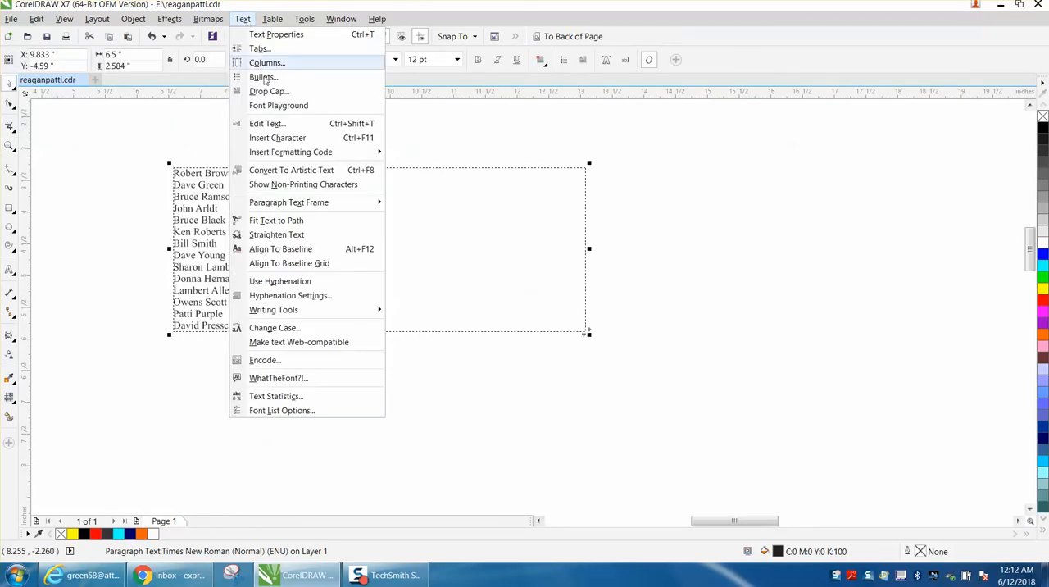
click(292, 170)
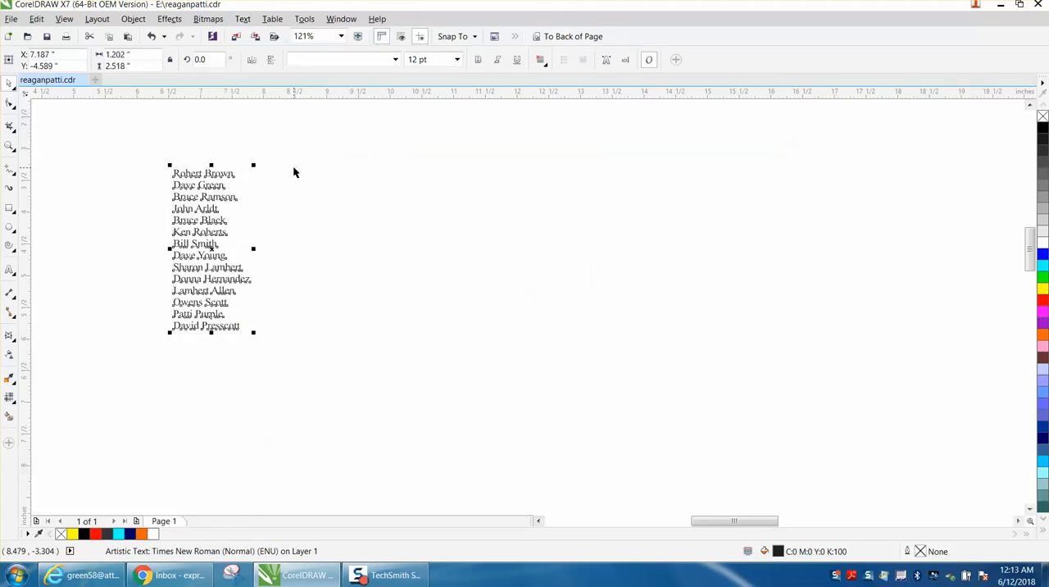
key(ctrl+k)
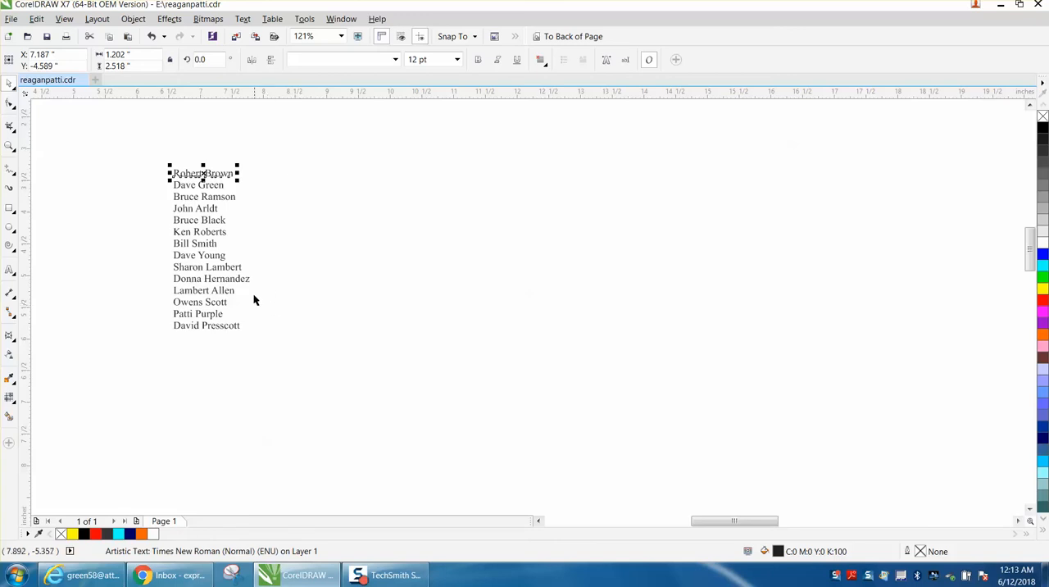
Spread the individual names apart in the empty area below the badges.
drag(243, 282, 206, 151)
scroll(369, 227, down, 3)
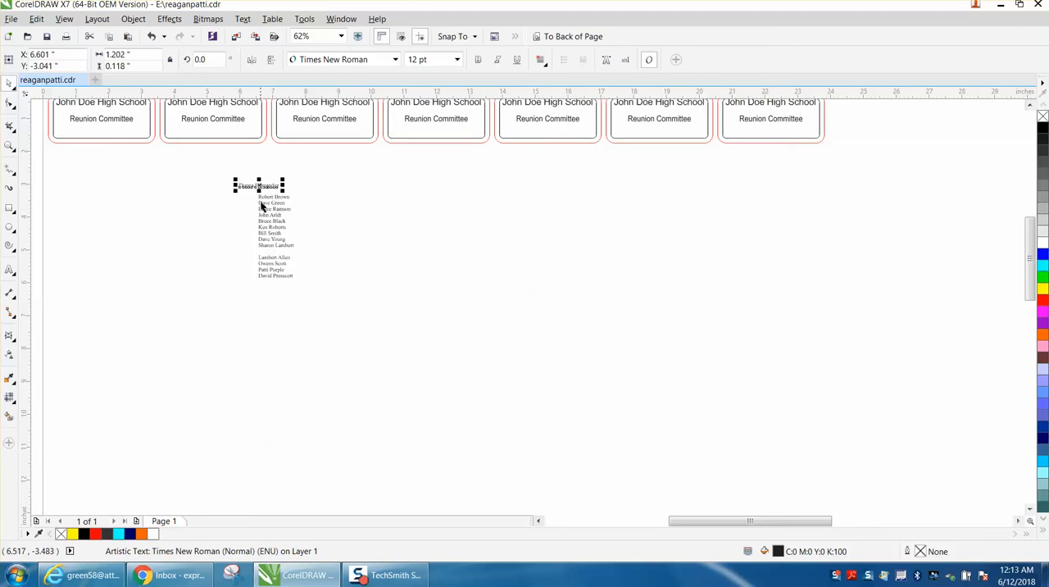
drag(259, 201, 283, 260)
Change the font of all the separated names to AdLib WGL4 BT.
drag(206, 172, 390, 316)
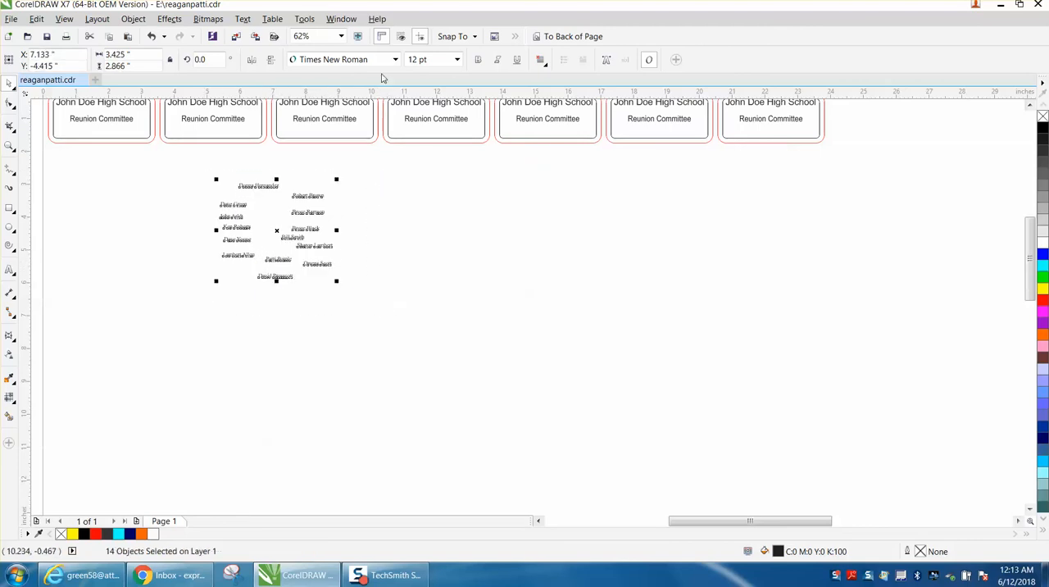
click(396, 59)
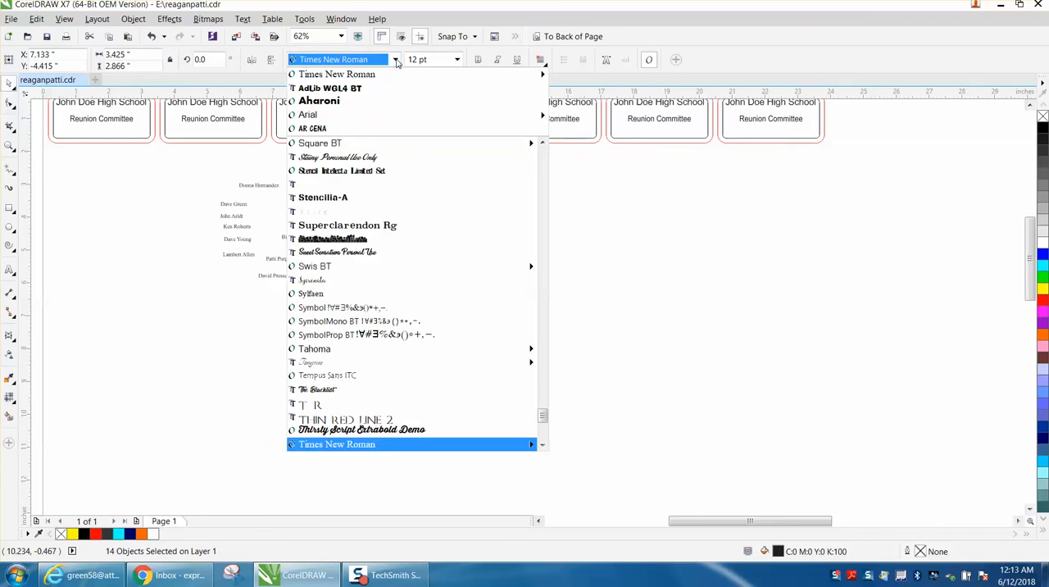
click(351, 88)
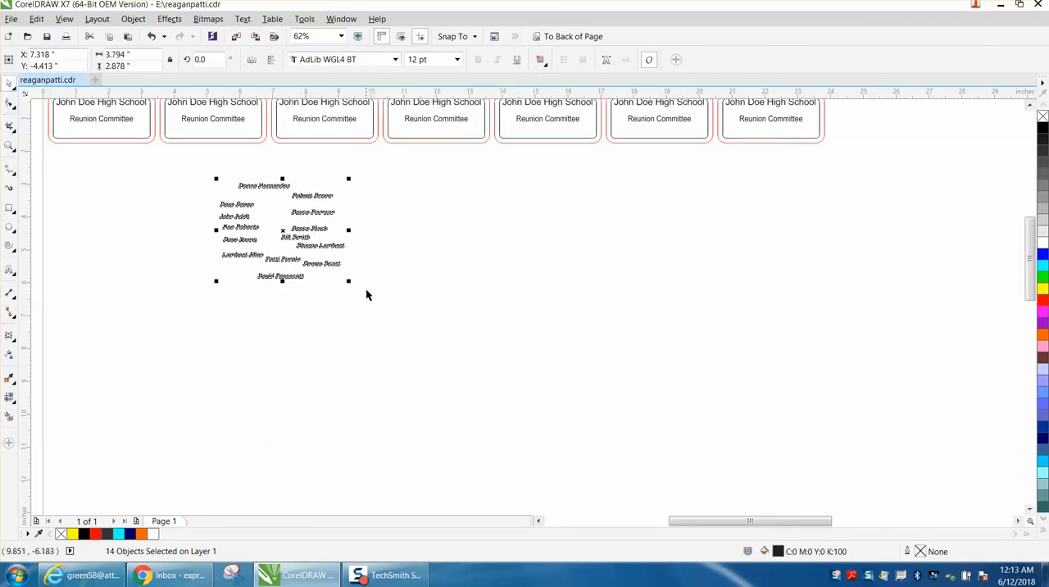
click(364, 288)
Place the topmost loose name beneath "Reunion Committee" on the first badge and set its text size to 20 pt.
drag(283, 185, 126, 134)
click(10, 145)
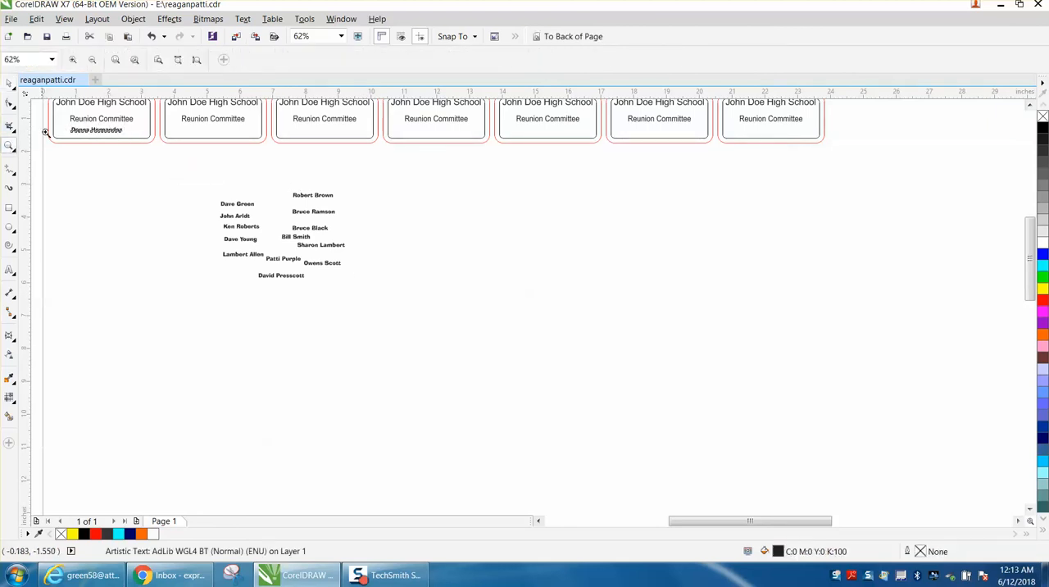
drag(44, 114, 249, 193)
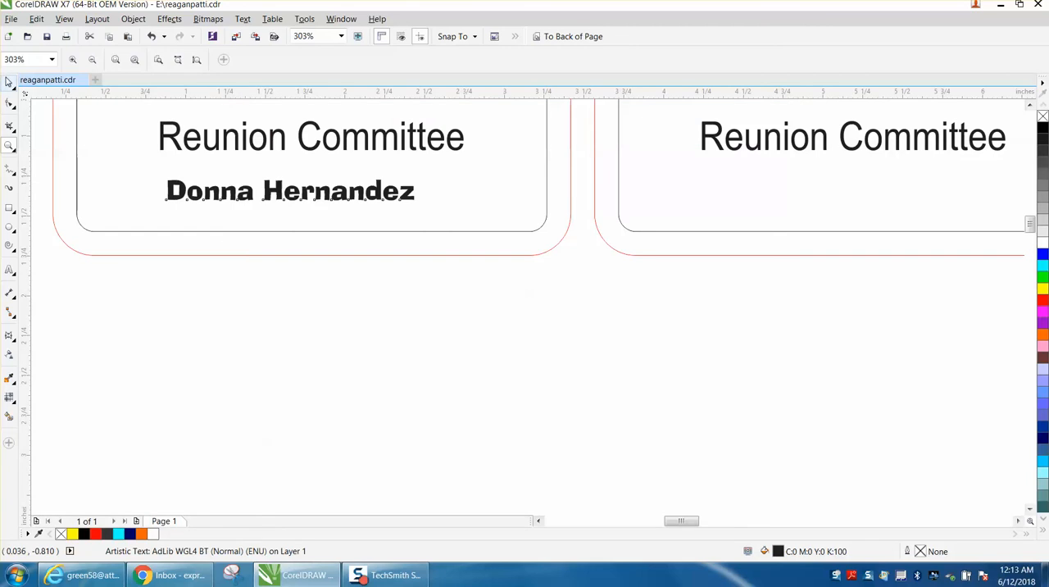
click(9, 83)
click(457, 59)
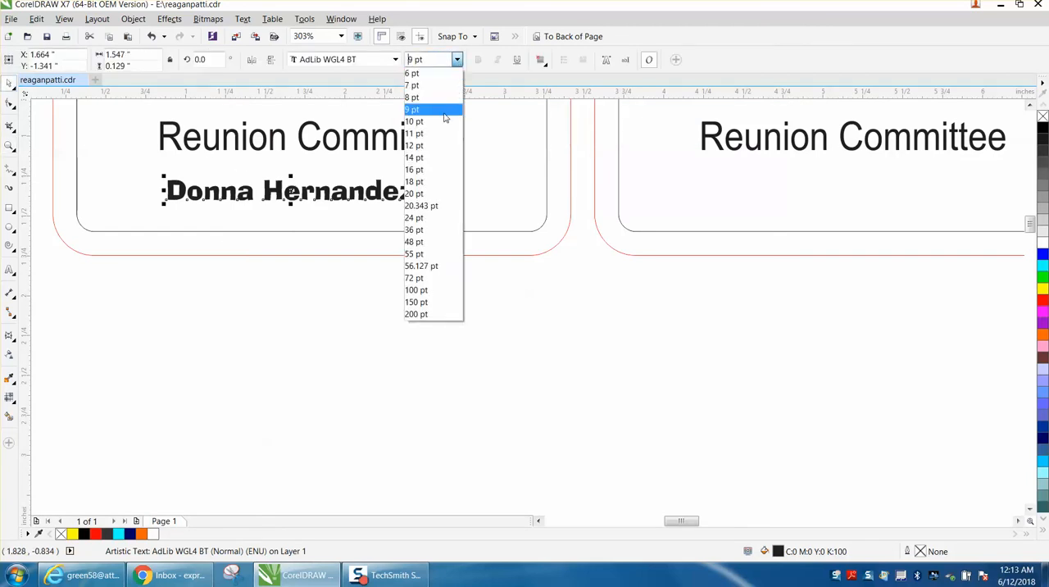
click(415, 193)
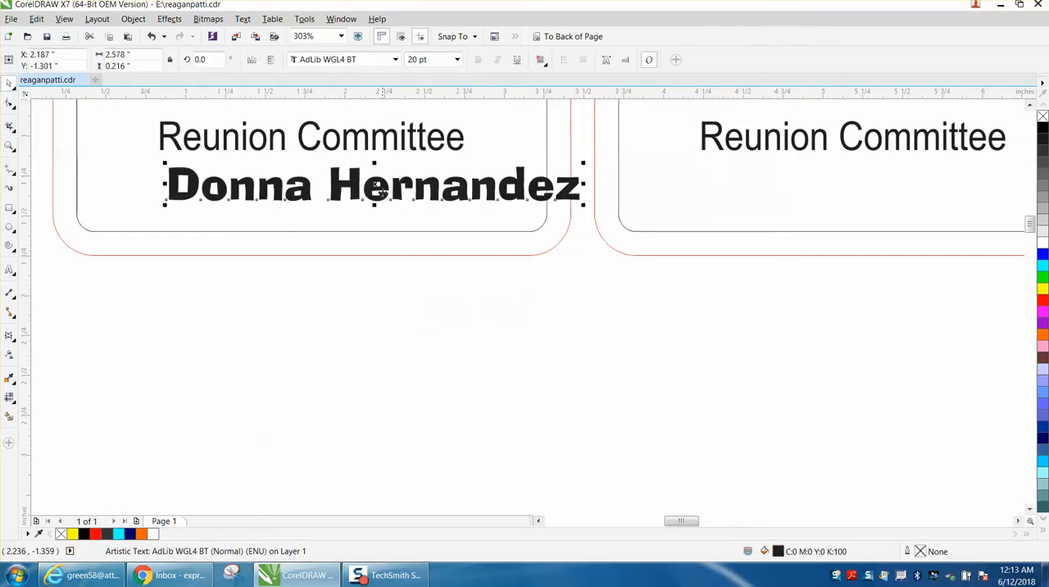
drag(377, 185, 317, 197)
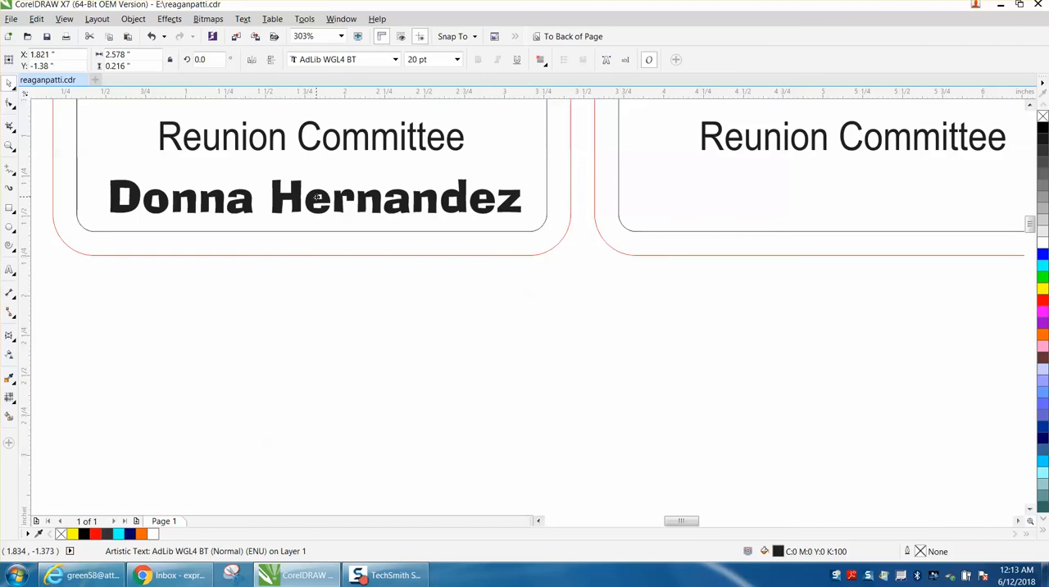
Set the text size of all the remaining loose names to 20 pt.
scroll(317, 197, down, 4)
drag(408, 236, 665, 393)
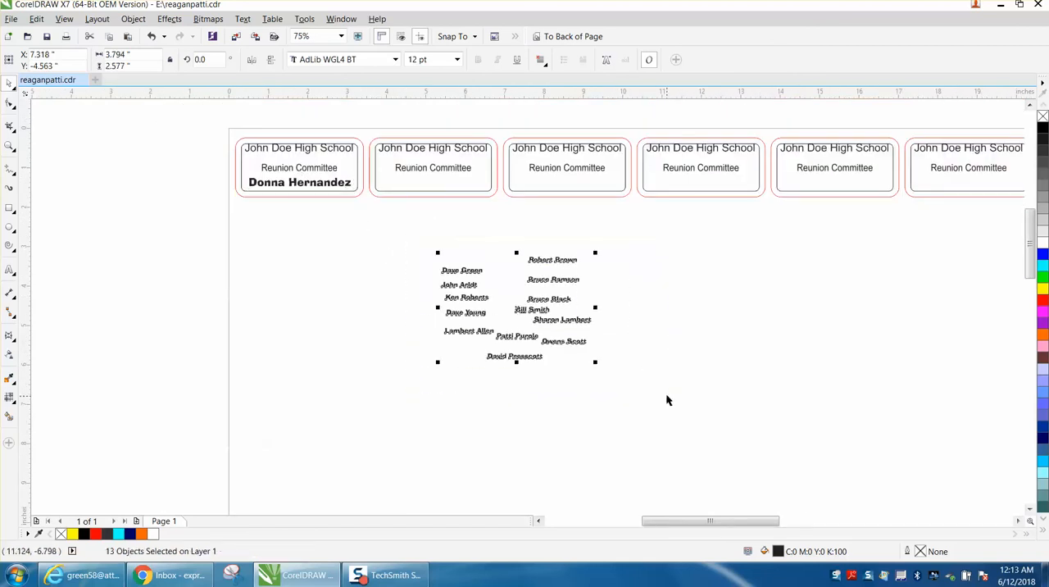
click(458, 59)
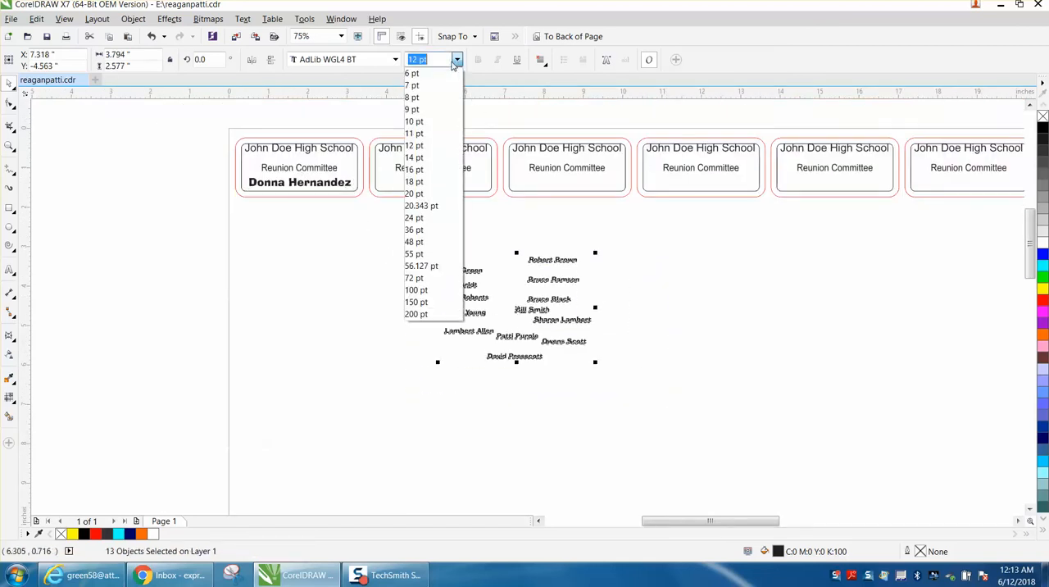
click(420, 194)
click(420, 217)
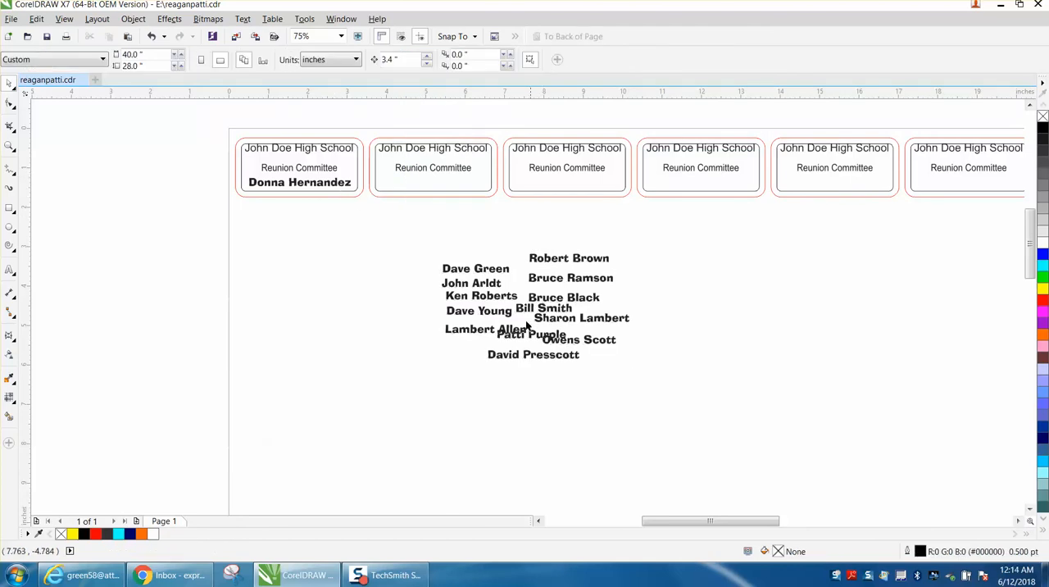
Pull the overlapping names apart and move the whole group of loose names up closer to the badges.
drag(495, 331, 405, 356)
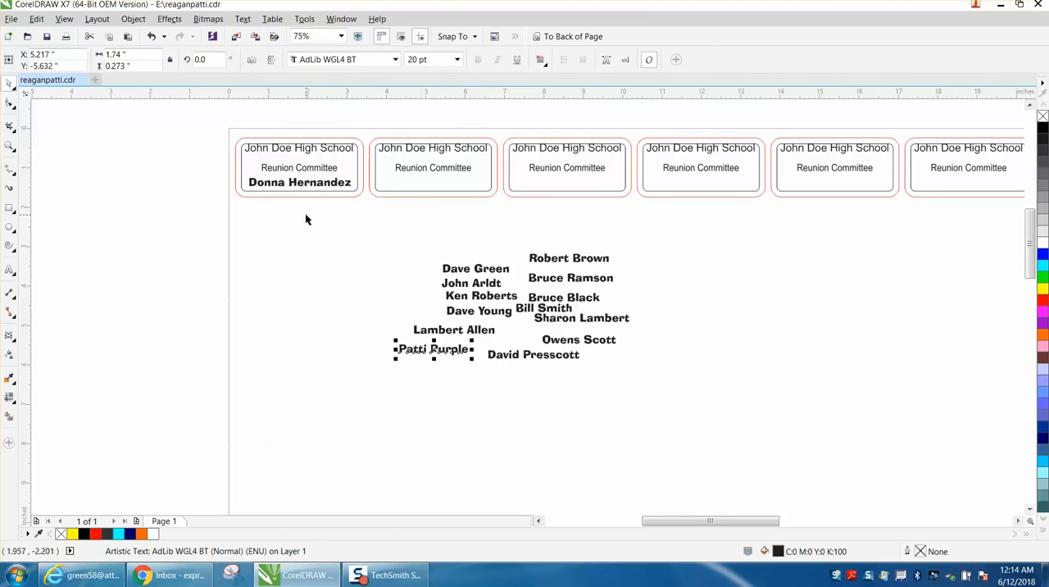
mouse_move(355, 251)
mouse_down()
mouse_move(410, 316)
mouse_move(740, 394)
mouse_up()
drag(484, 277, 477, 257)
Center the name on the first badge horizontally within the badge outline.
click(10, 146)
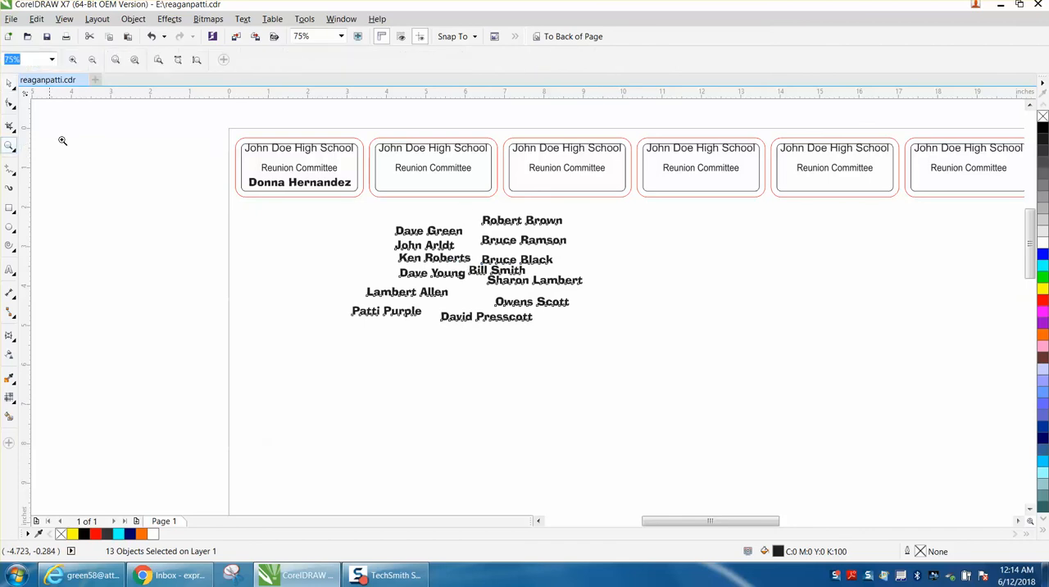
drag(217, 125, 687, 395)
click(10, 84)
click(182, 151)
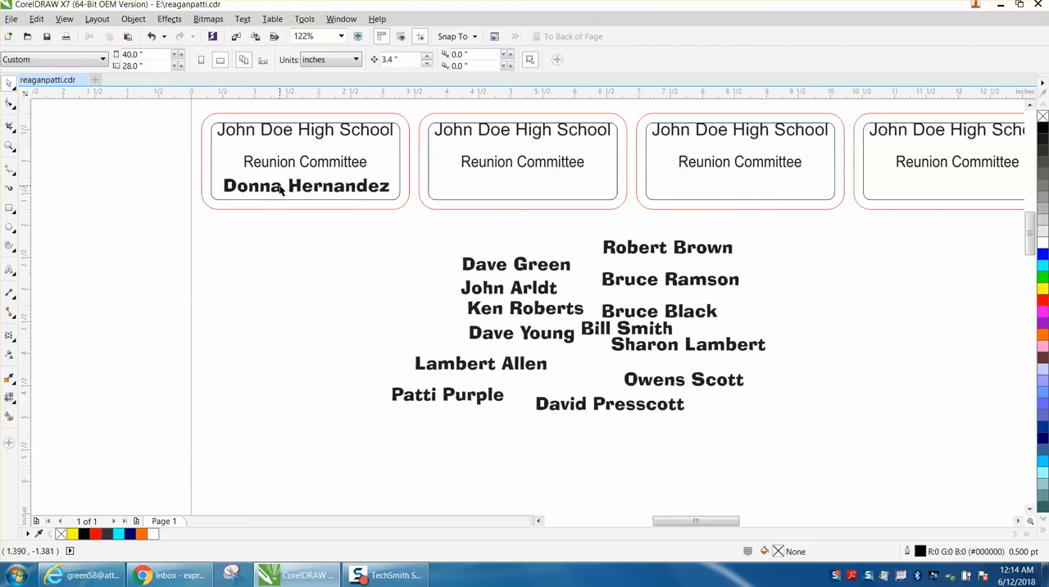
click(281, 187)
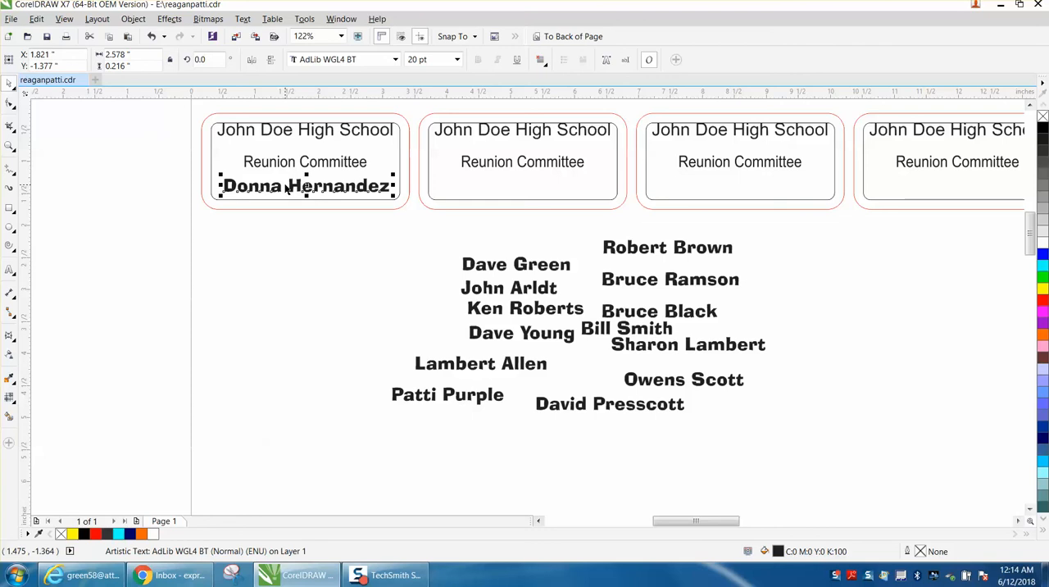
shift+click(212, 160)
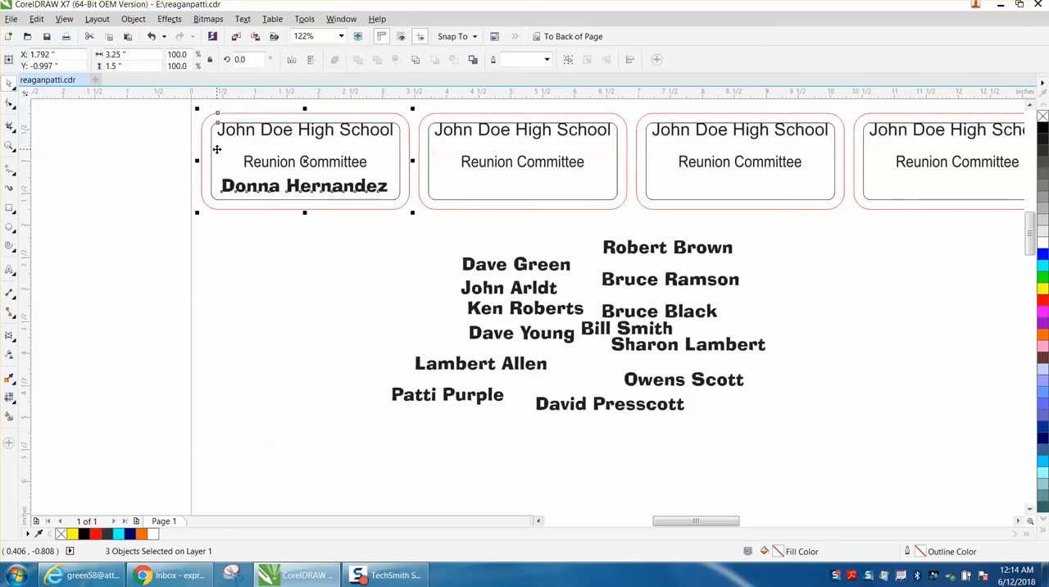
Try bottom-aligning the name with the first badge's outline, and undo that alignment.
key(b)
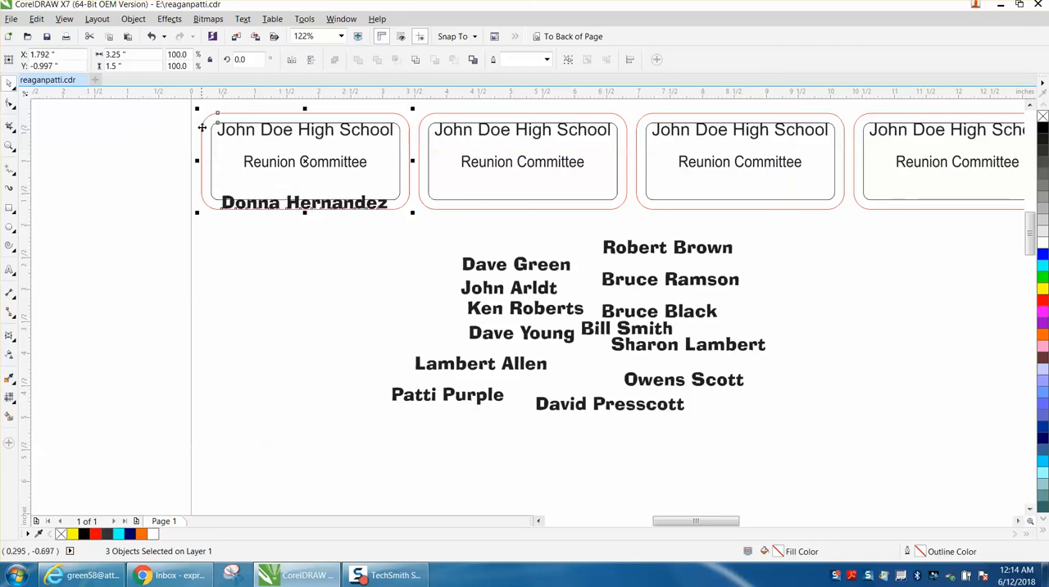
click(152, 36)
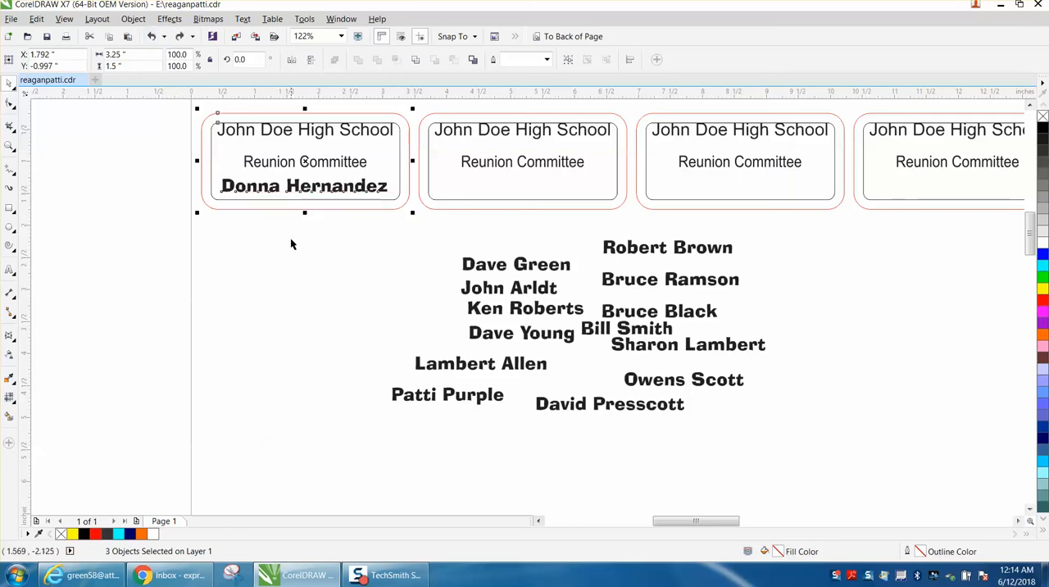
click(284, 215)
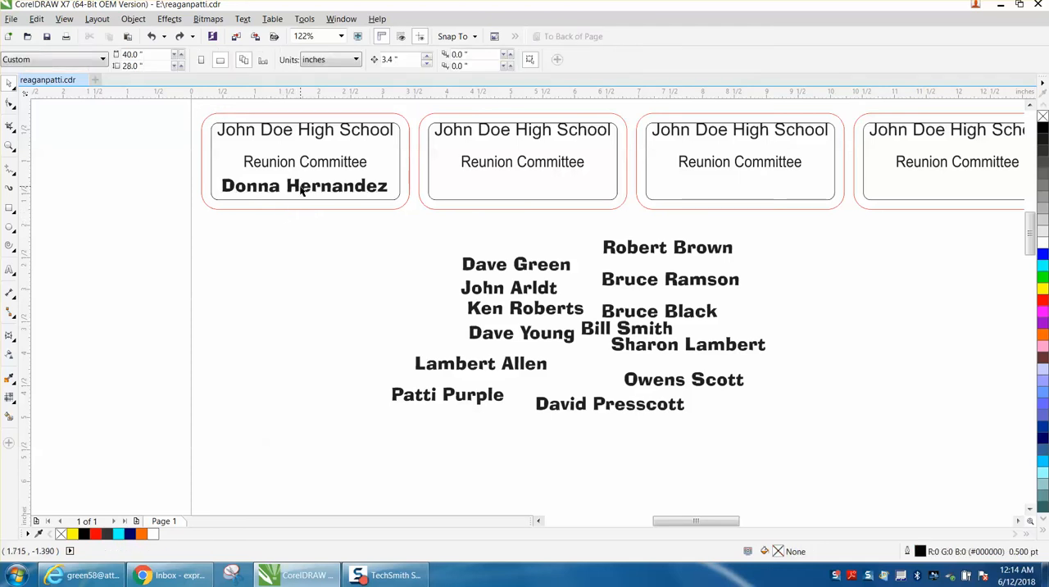
Move the name off the first badge to just below it, and break the first badge's contour group apart.
drag(305, 185, 305, 251)
click(311, 199)
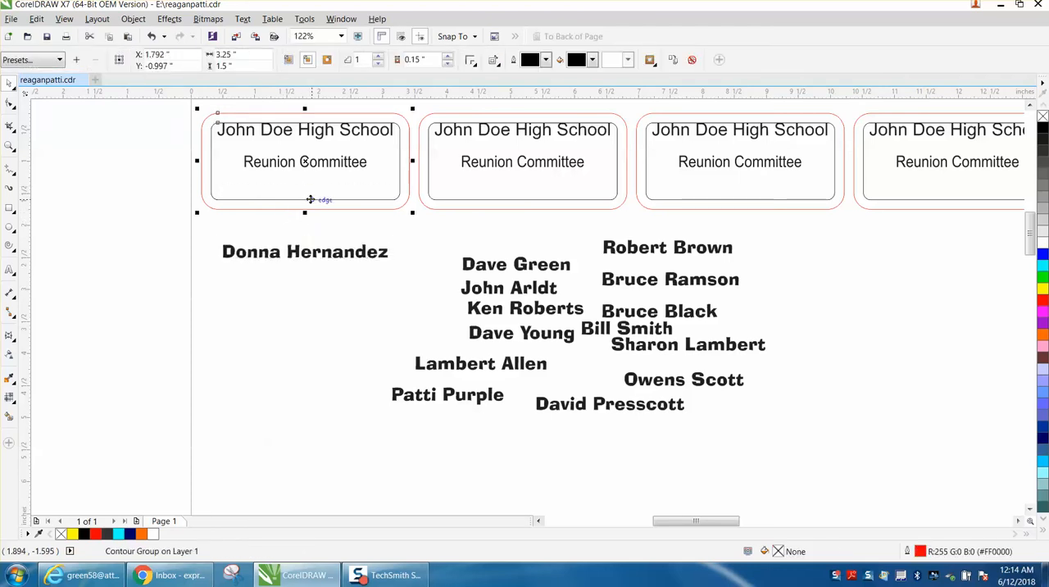
click(133, 18)
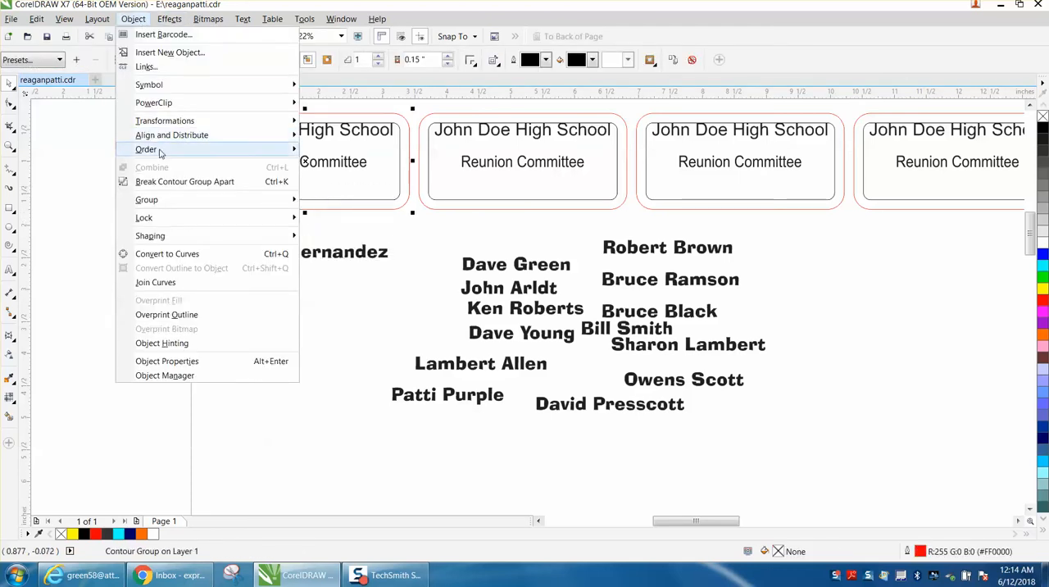
click(182, 182)
click(340, 217)
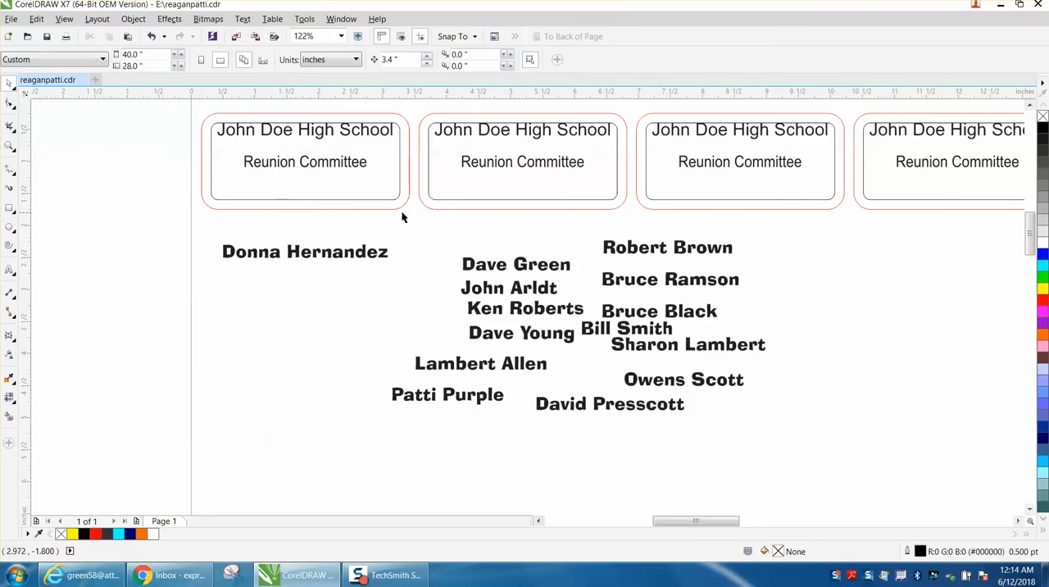
Break the contour groups of the second and third badges apart.
click(459, 206)
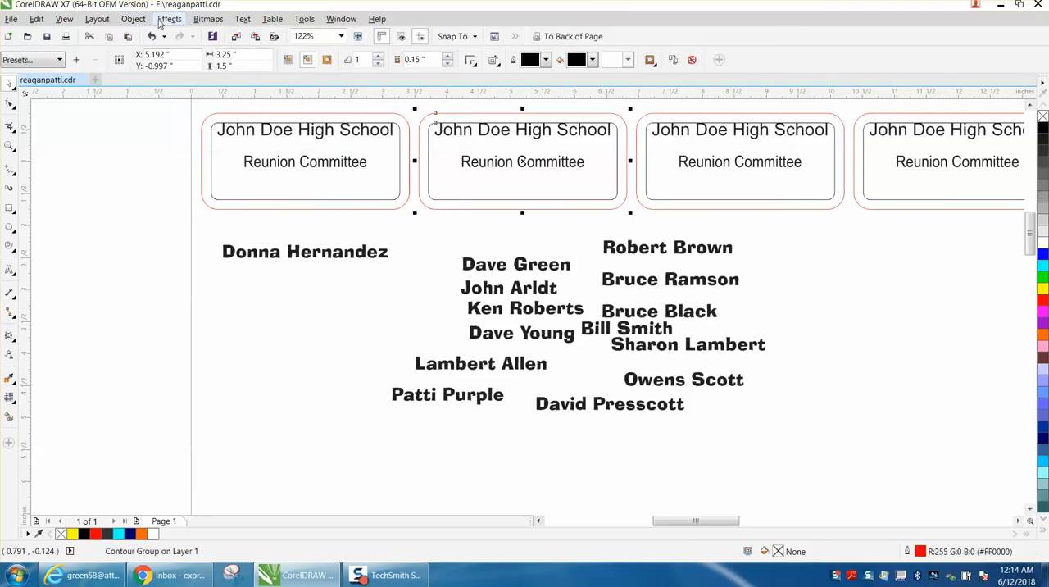
click(135, 19)
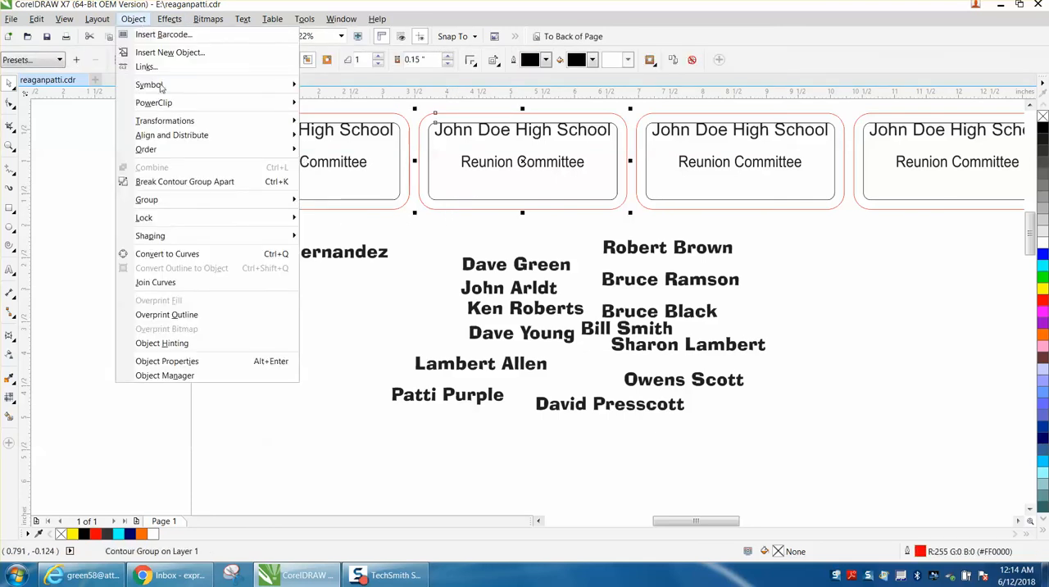
click(186, 182)
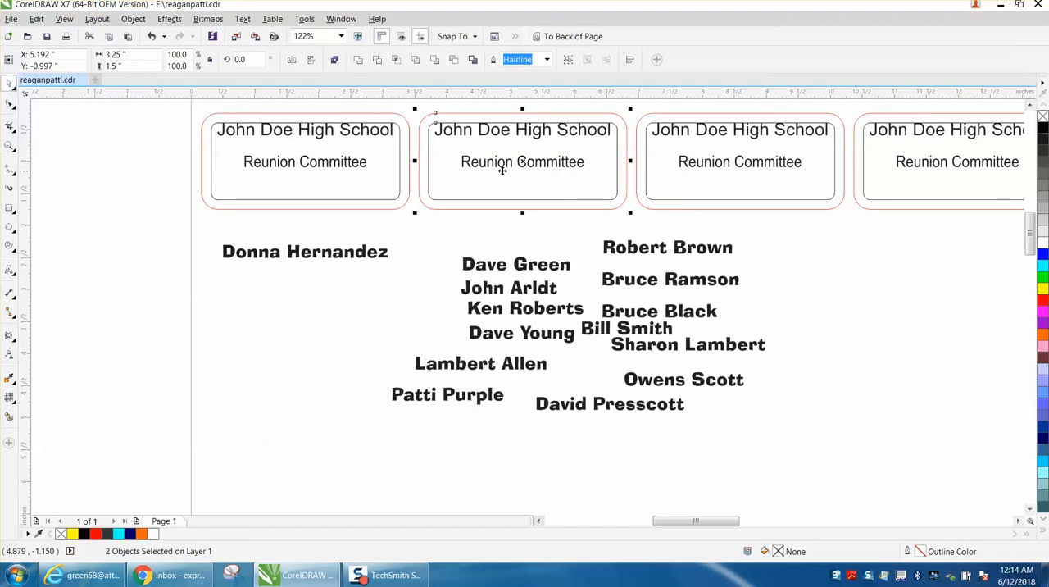
click(649, 205)
click(890, 205)
click(890, 205)
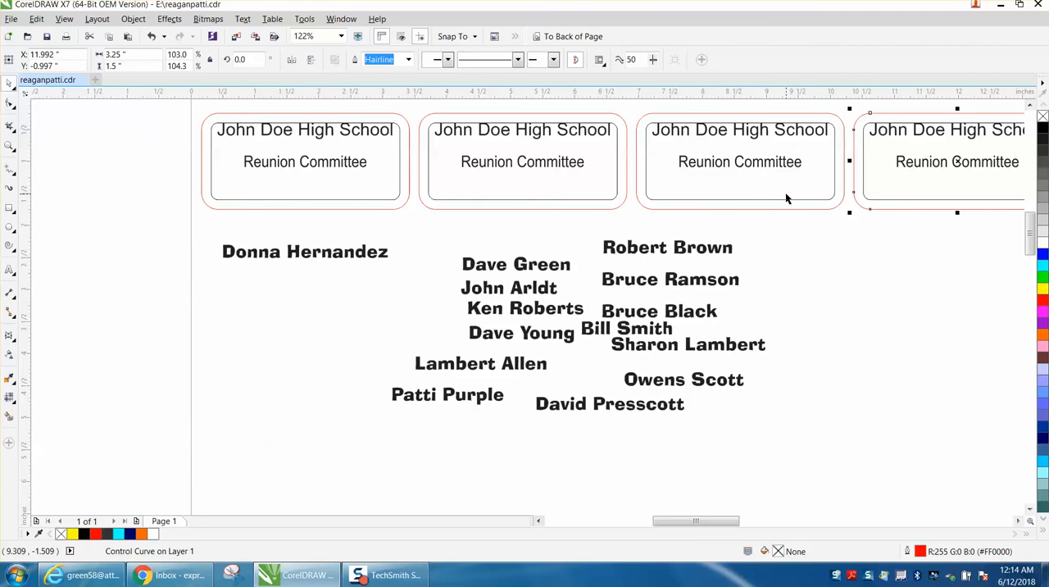
Center the name below the first badge horizontally with the badge's inner outline.
click(359, 254)
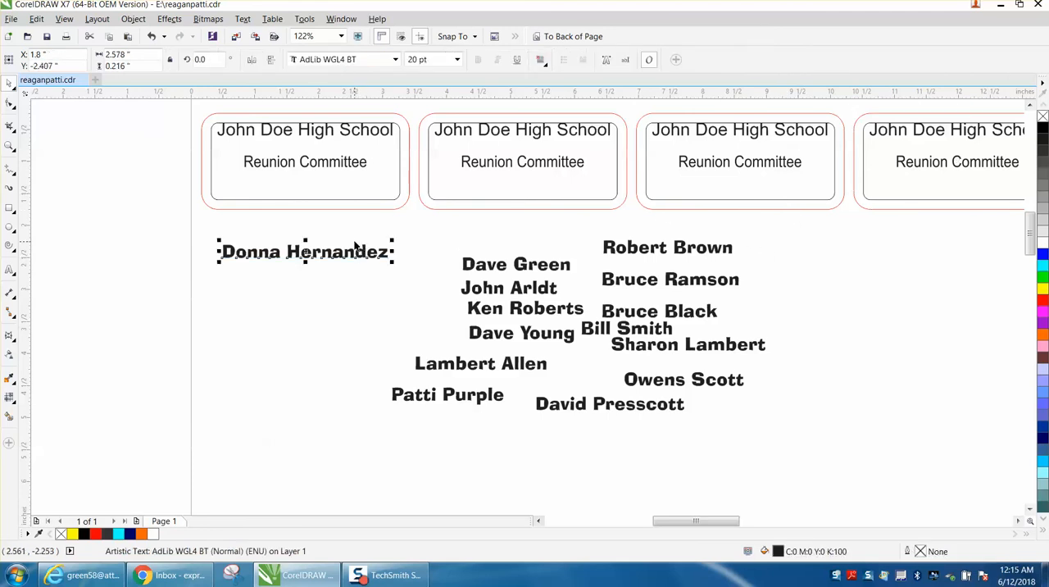
shift+click(317, 200)
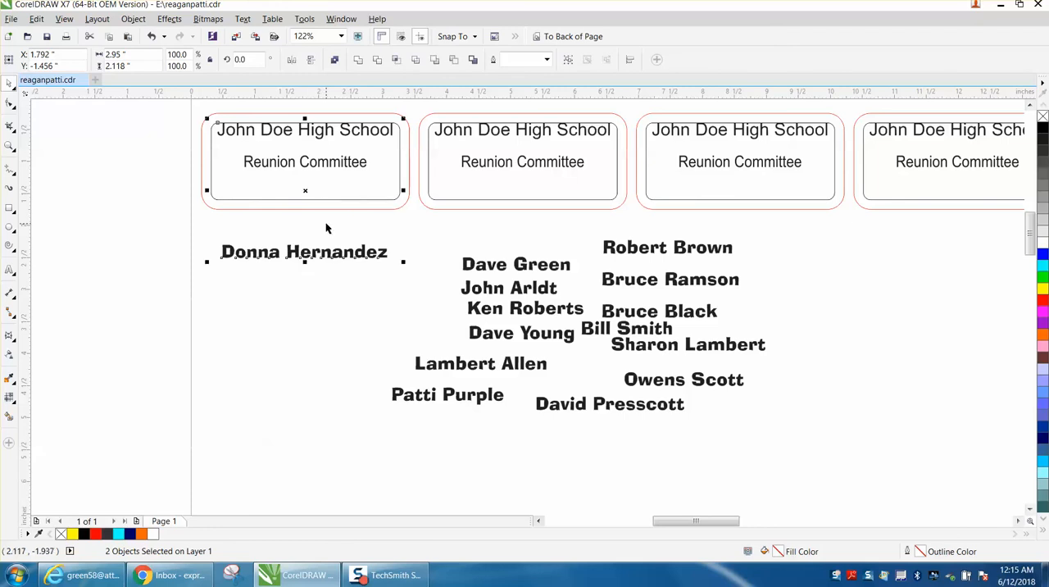
click(328, 225)
click(325, 201)
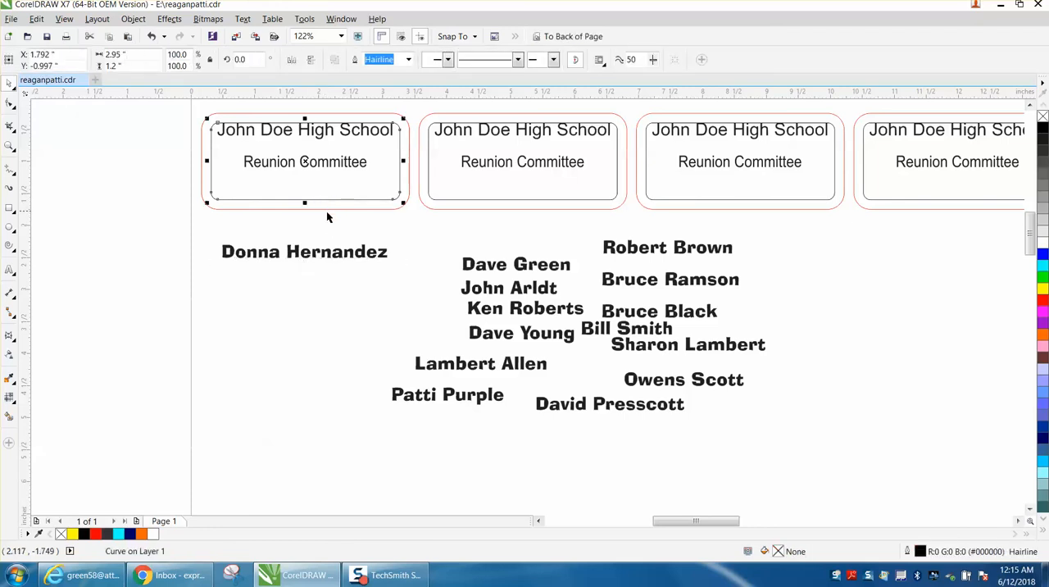
click(347, 241)
click(342, 254)
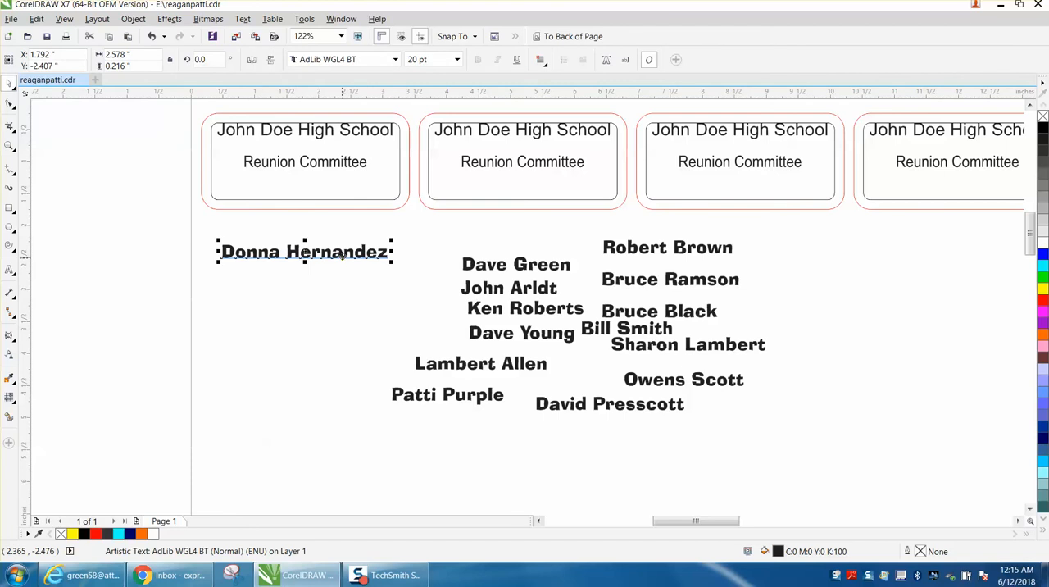
shift+click(336, 200)
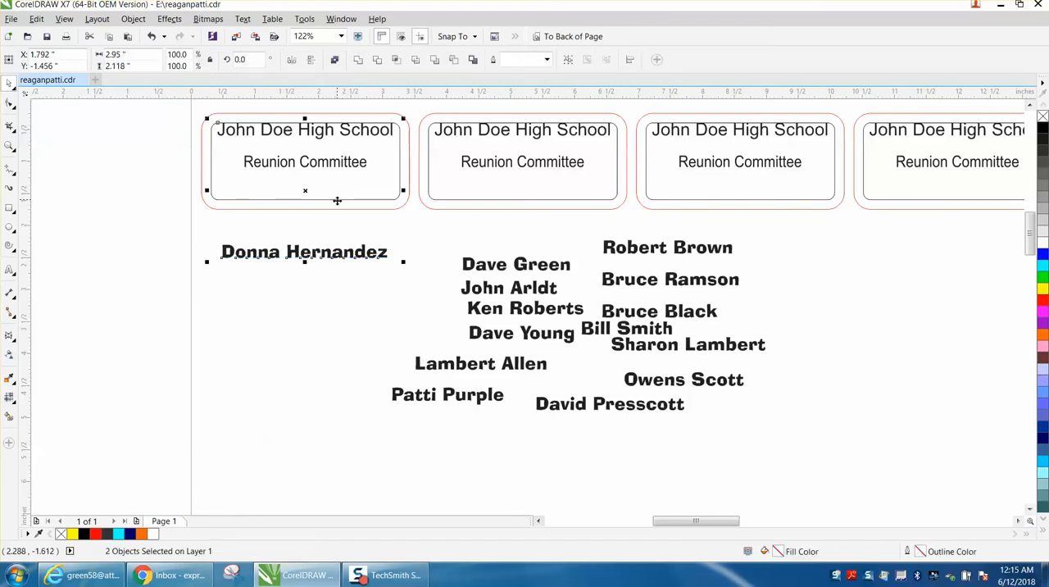
click(337, 208)
Move the name back onto the first badge, and center and bottom-align it with the inner outline.
drag(324, 257, 326, 182)
click(326, 203)
click(328, 182)
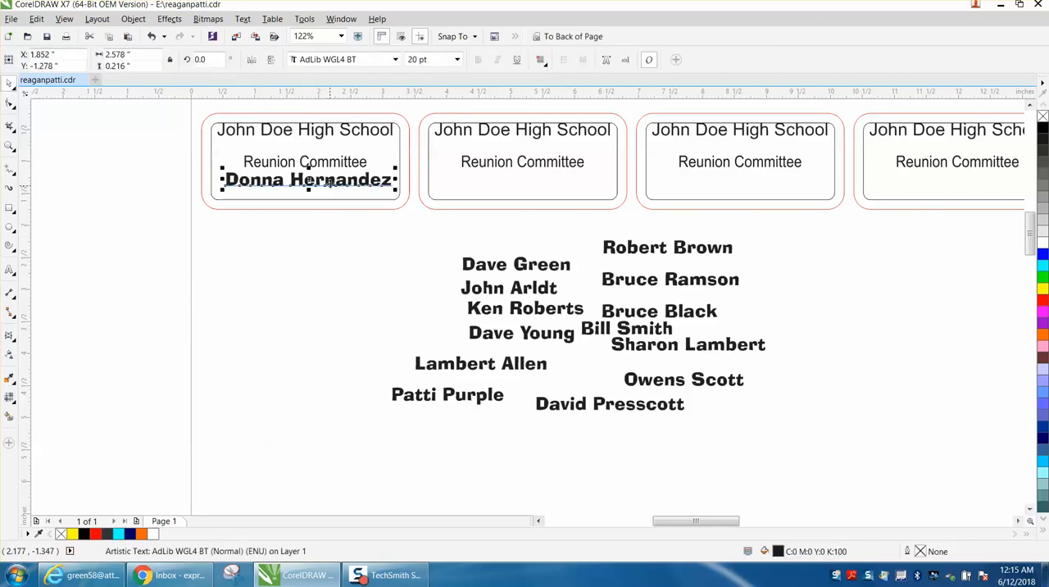
shift+click(333, 199)
key(c)
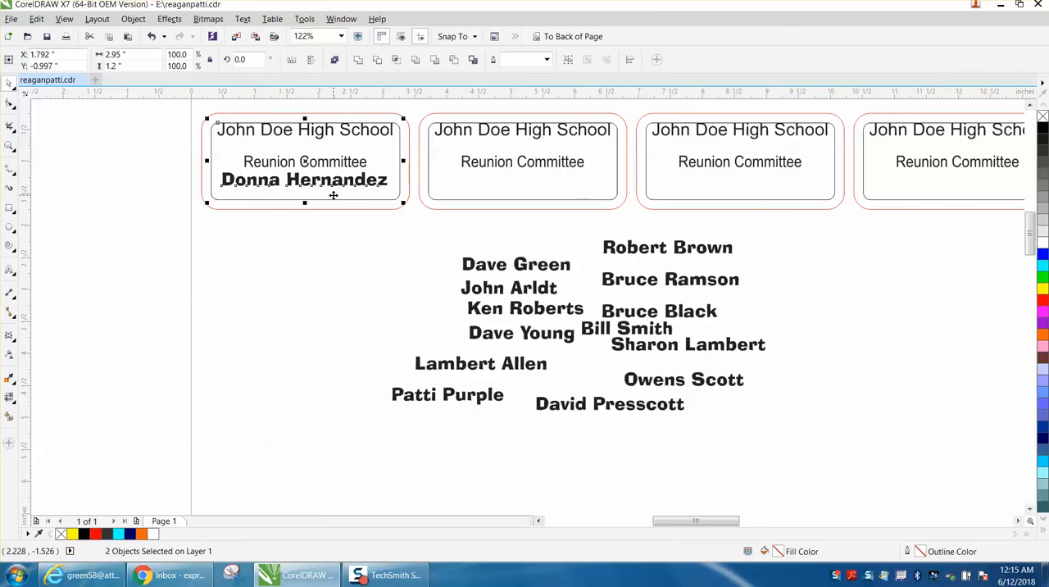
key(b)
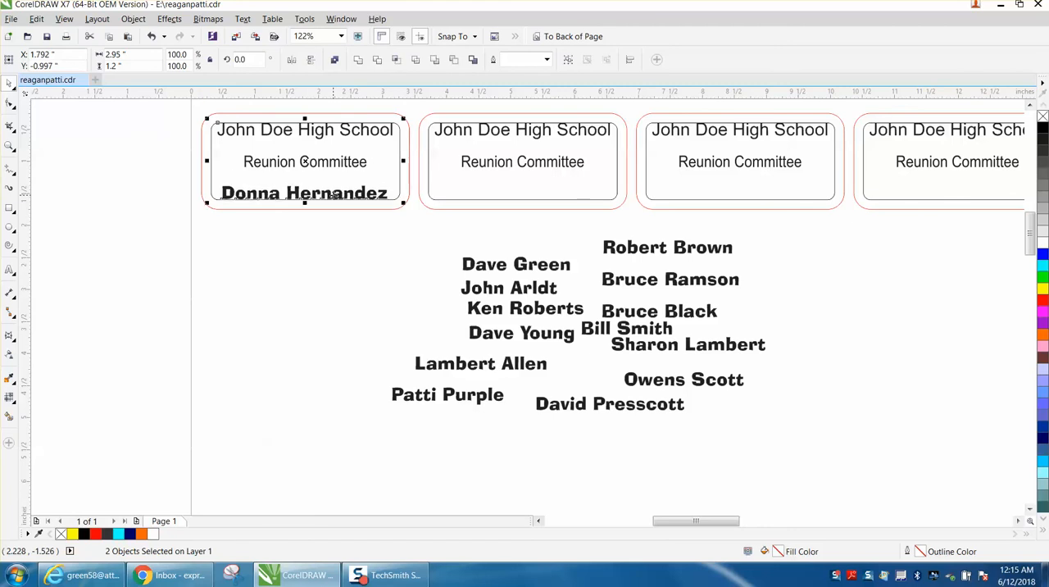
Center and bottom-align the uppermost name in the left column of loose names with the second badge's inner outline.
click(542, 267)
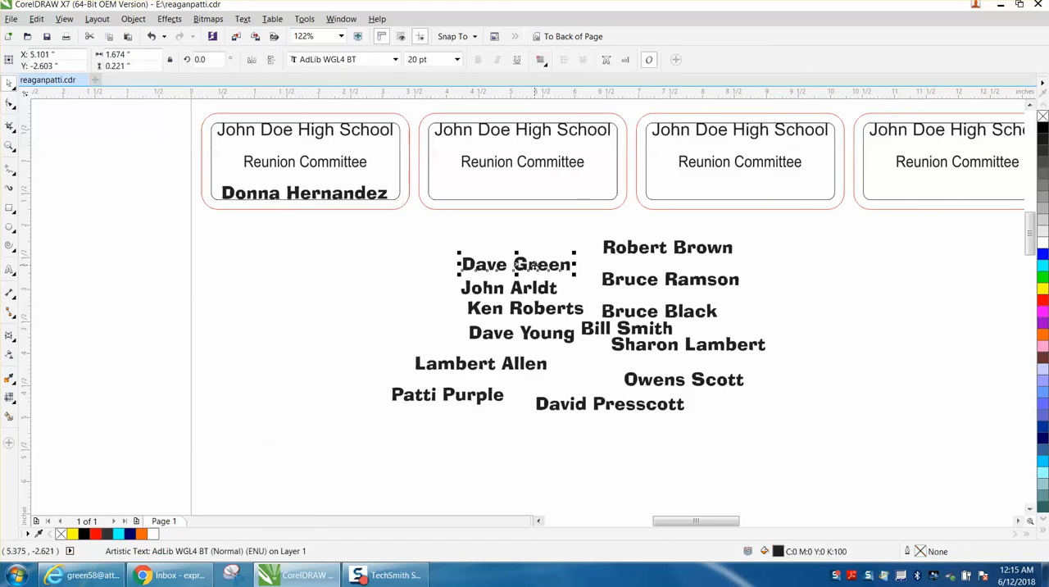
shift+click(524, 203)
key(c)
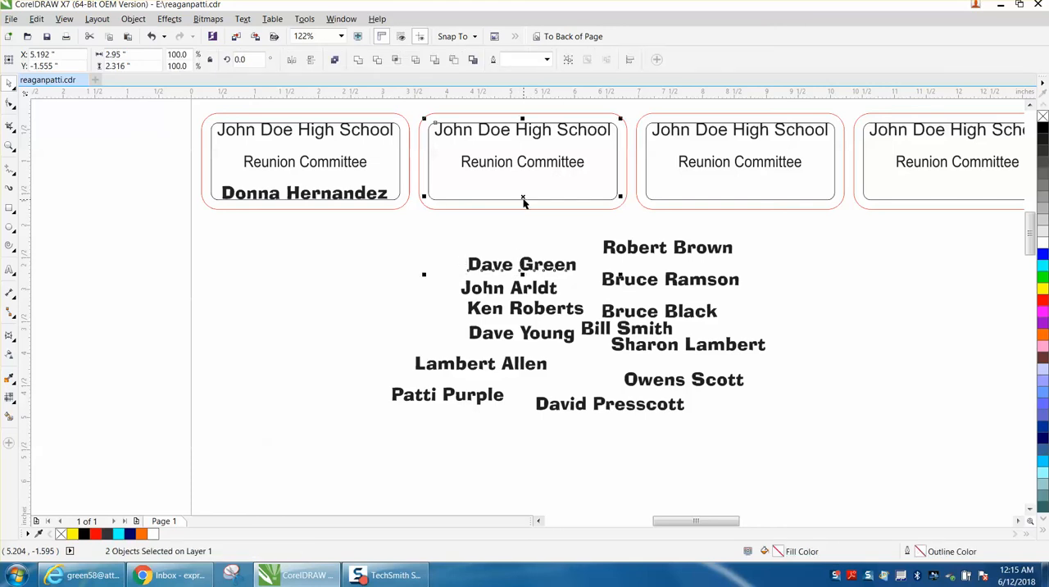
key(b)
Center and bottom-align the uppermost name in the right column of loose names with the third badge's inner outline.
click(642, 250)
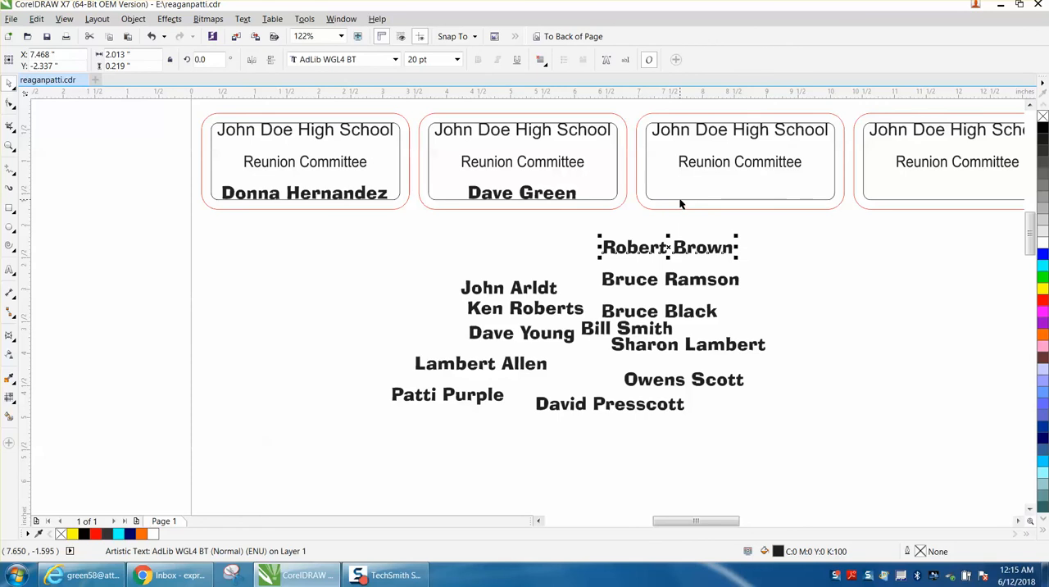
shift+click(680, 199)
key(c)
key(b)
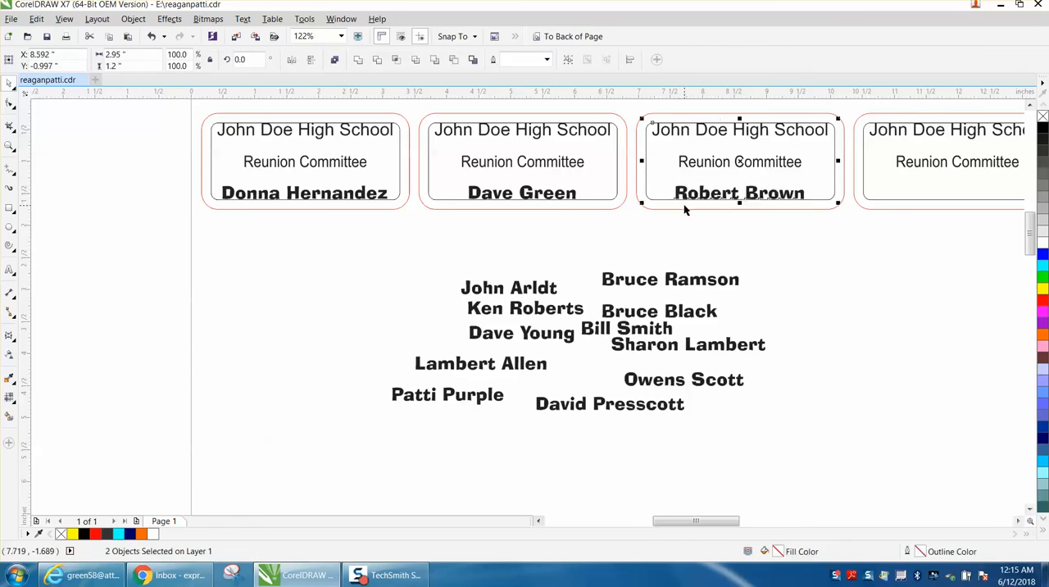
Center the lowest of the loose names horizontally on the fourth badge.
click(691, 283)
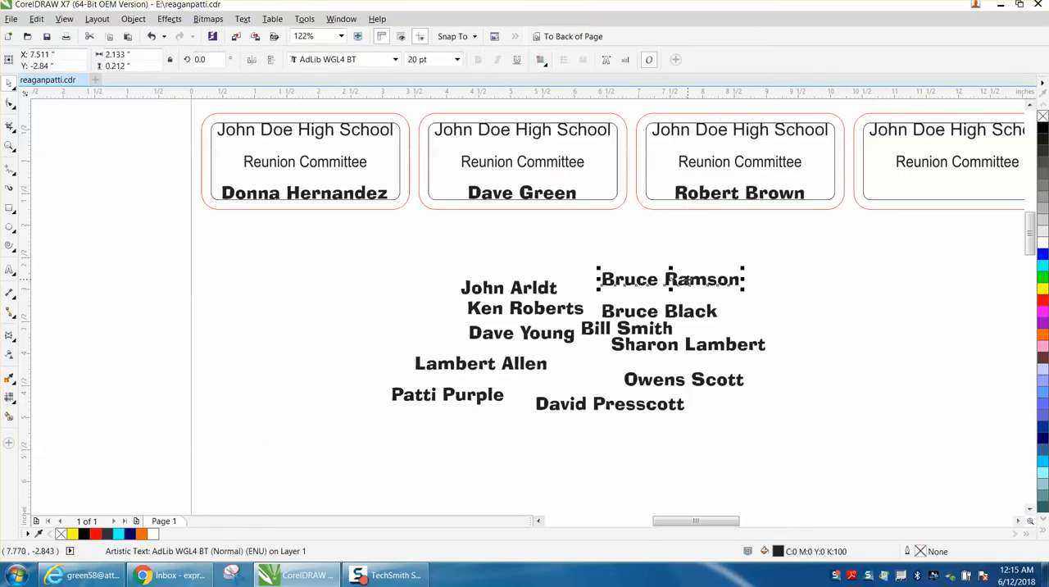
click(596, 411)
click(597, 407)
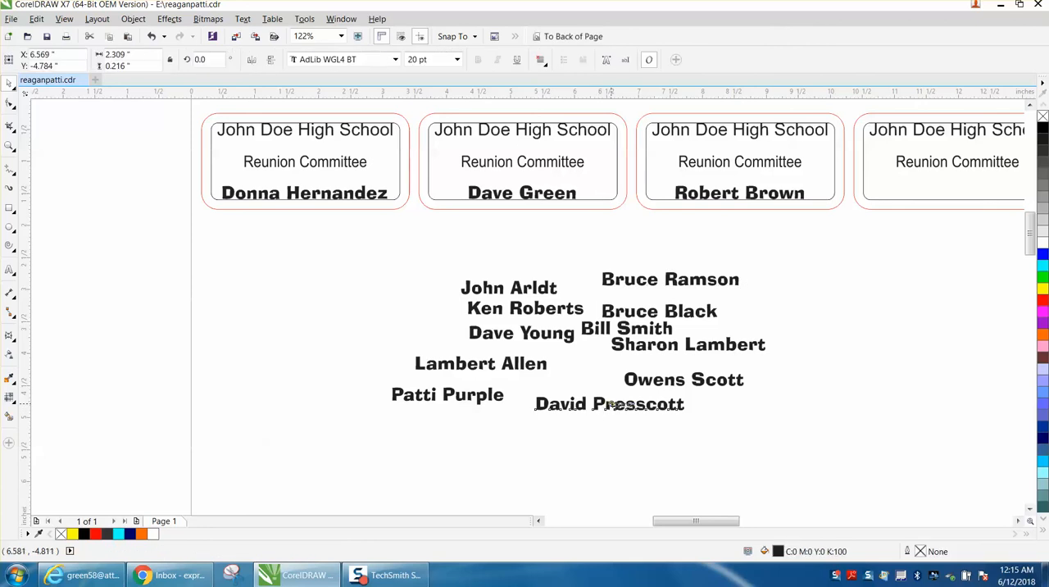
click(653, 436)
click(653, 408)
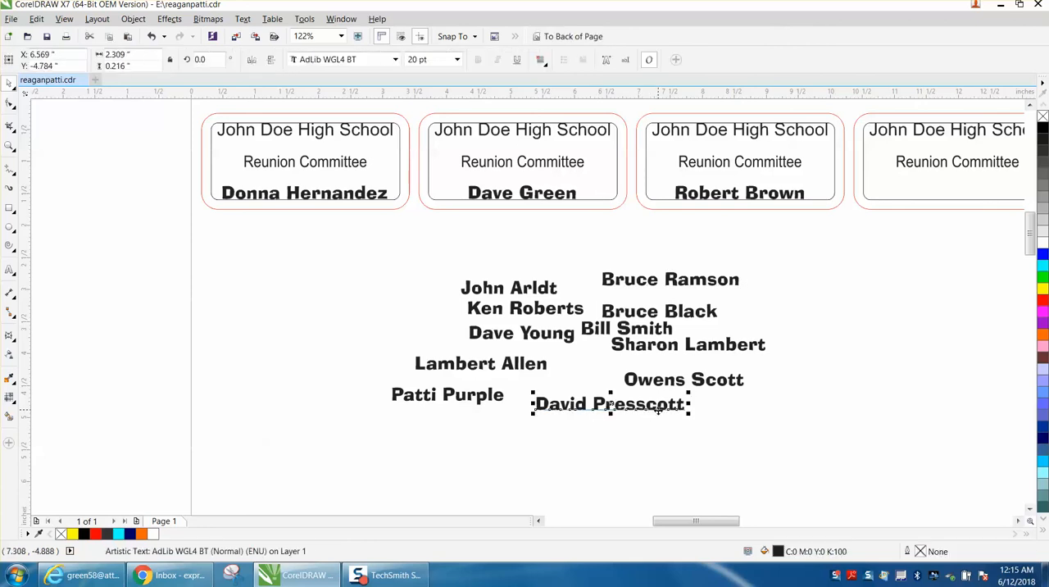
shift+click(903, 205)
key(r)
Try bottom-aligning the name with the fourth badge's ungrouped contour, and undo that alignment.
key(b)
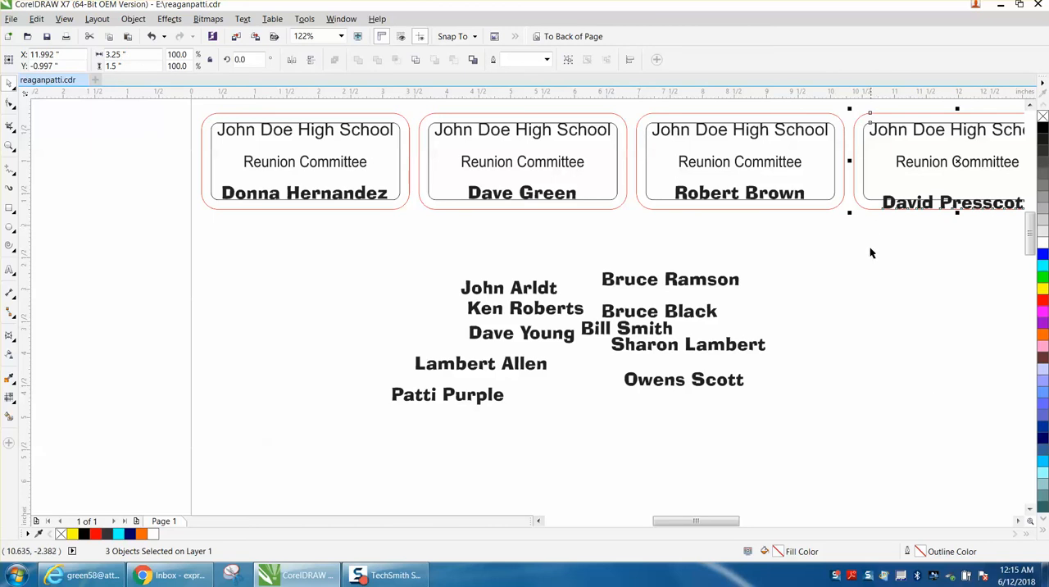
click(151, 36)
click(894, 223)
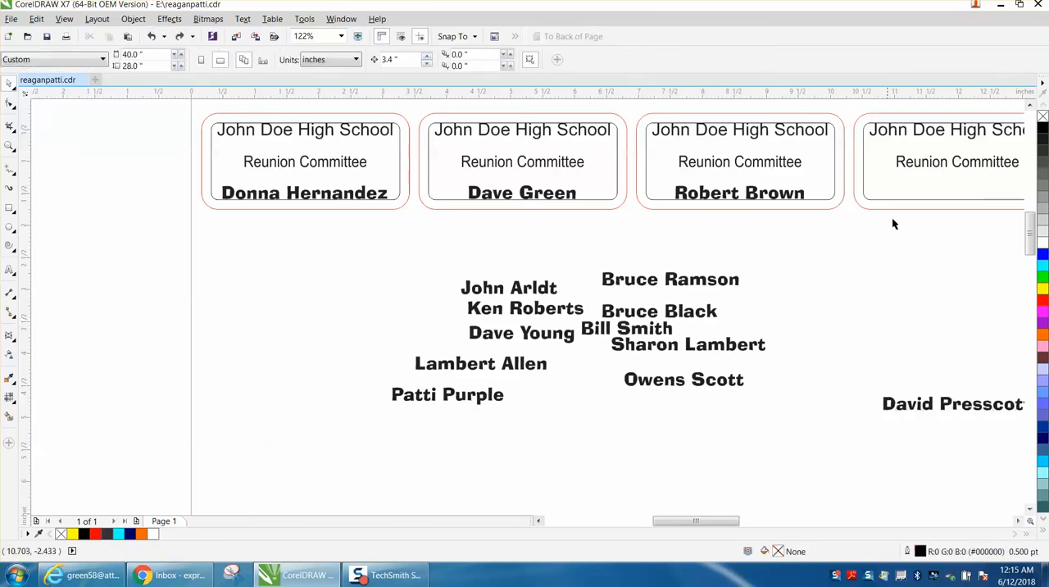
Break the fourth badge's contour group apart.
click(903, 203)
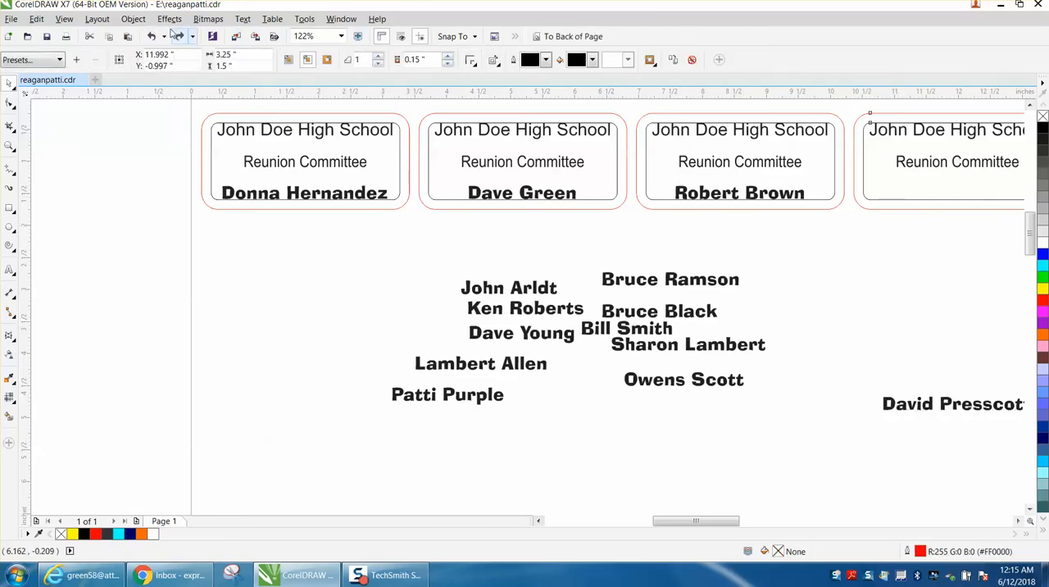
click(133, 18)
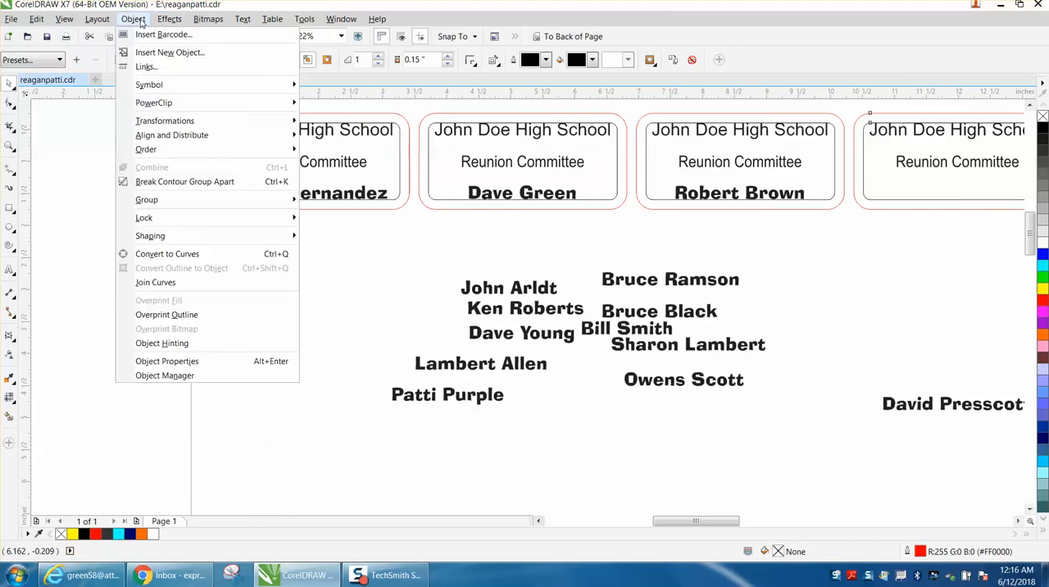
click(168, 182)
click(866, 438)
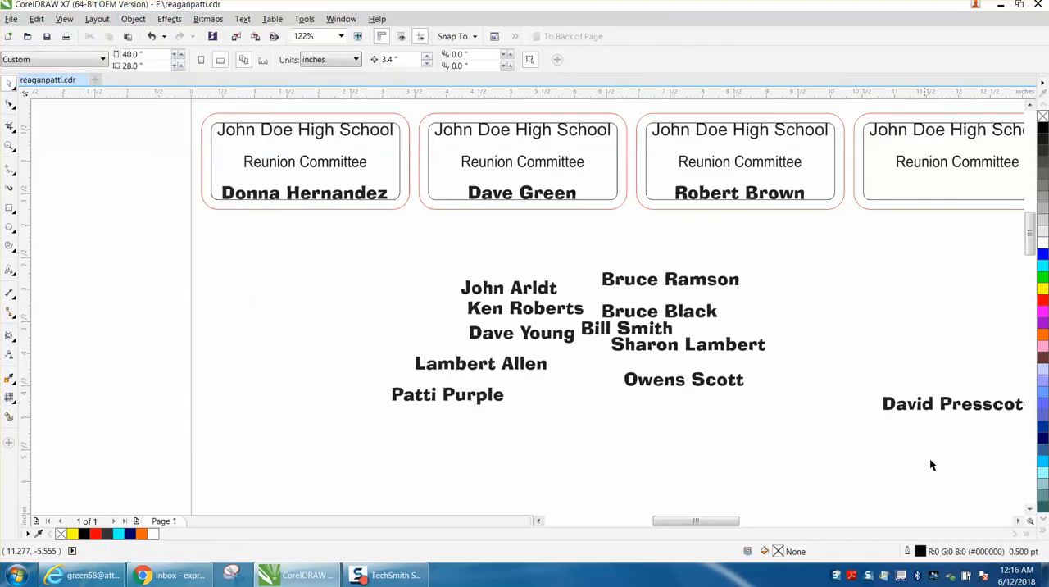
Bottom-align the name below the fourth badge with that badge's inner outline.
click(941, 405)
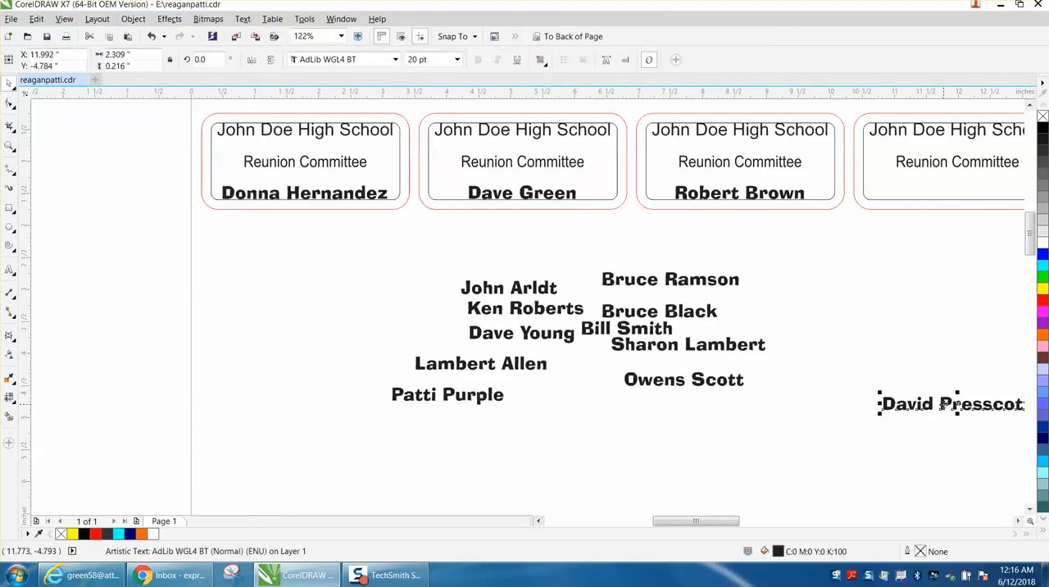
shift+click(974, 201)
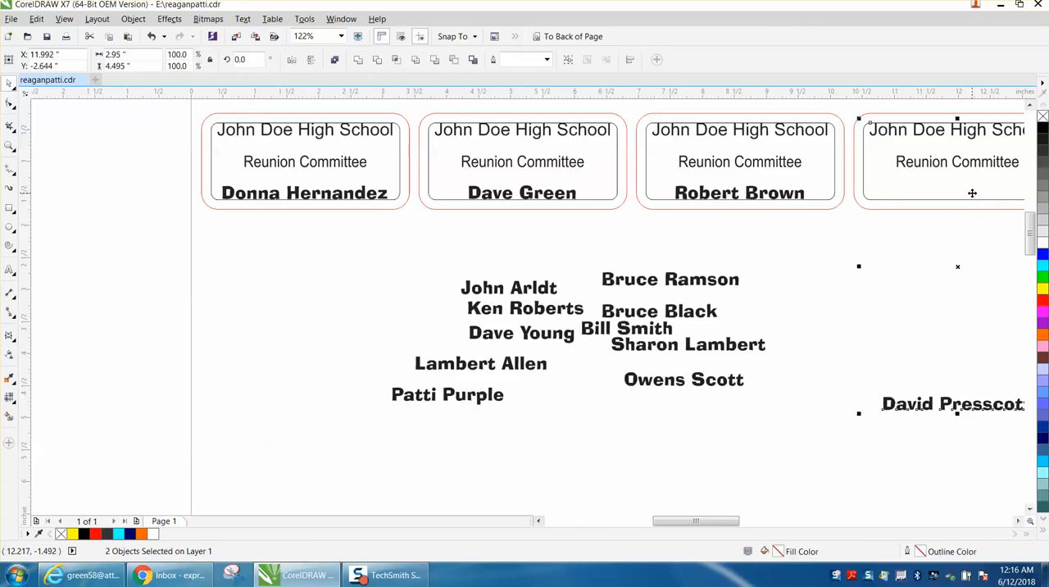
key(b)
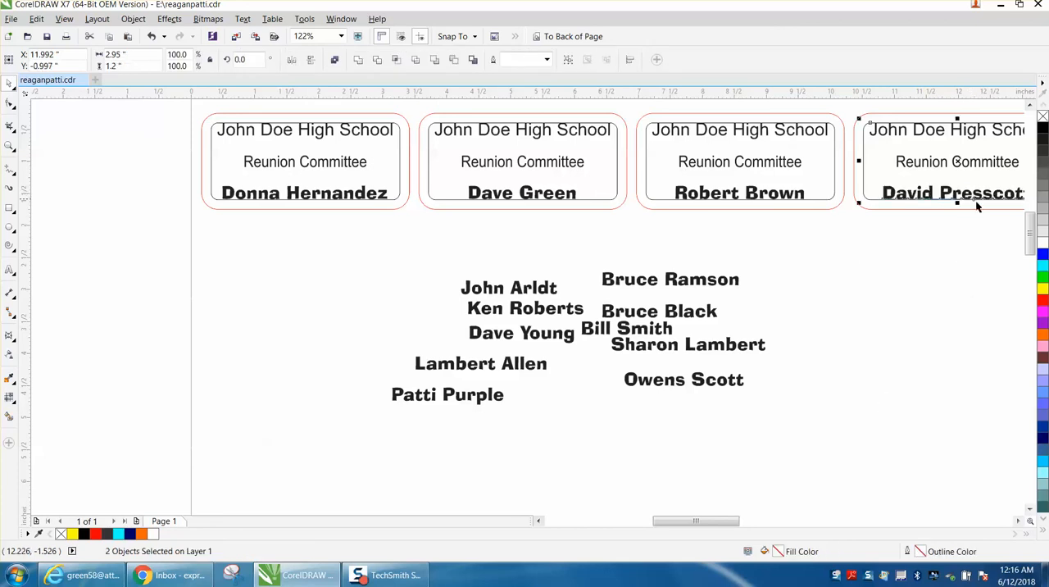
Delete the inner outlines of the first four badges, keeping their red outer outlines.
scroll(769, 281, down, 2)
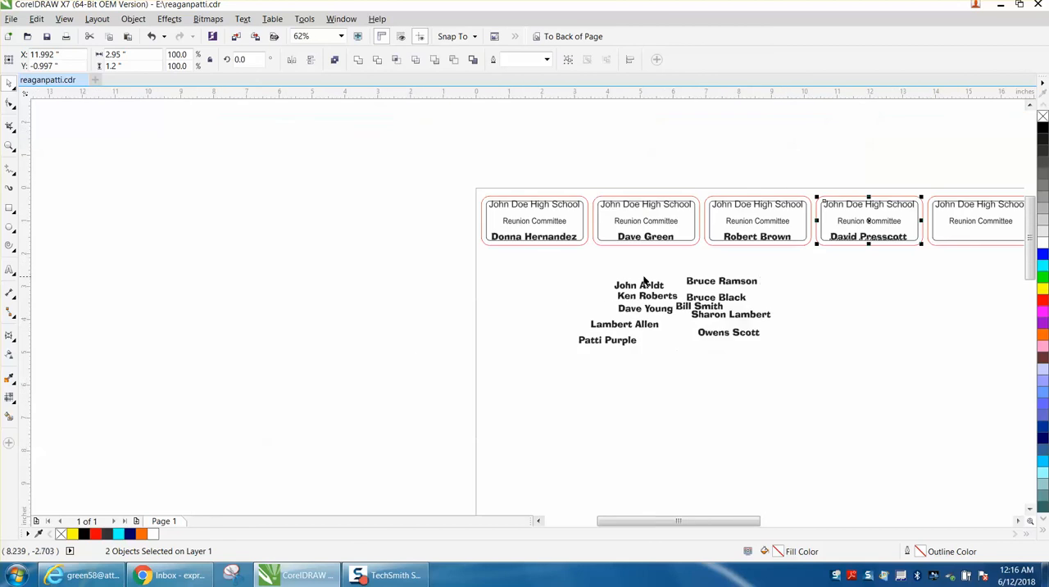
click(10, 145)
drag(455, 170, 941, 321)
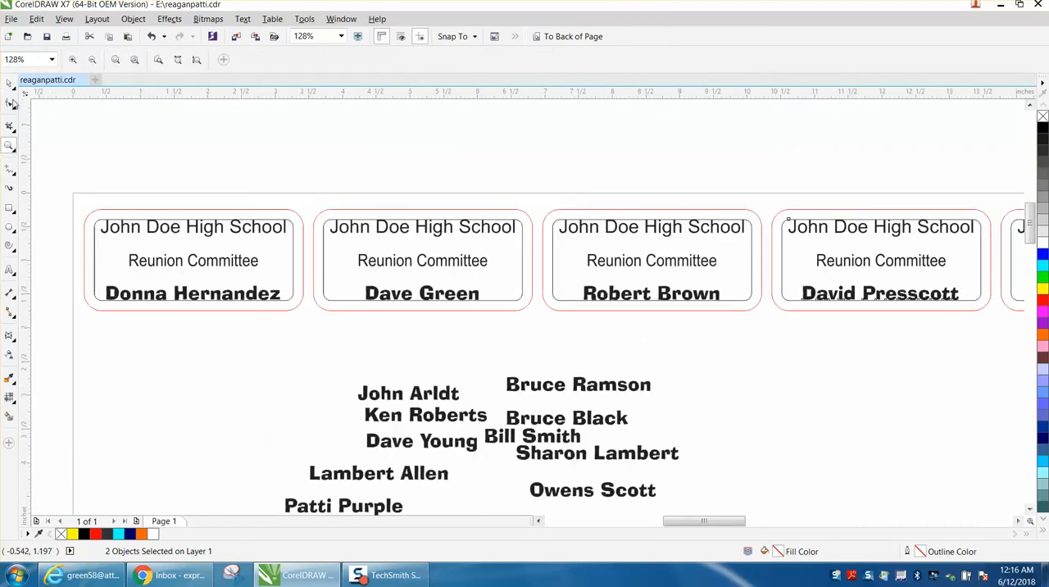
click(9, 84)
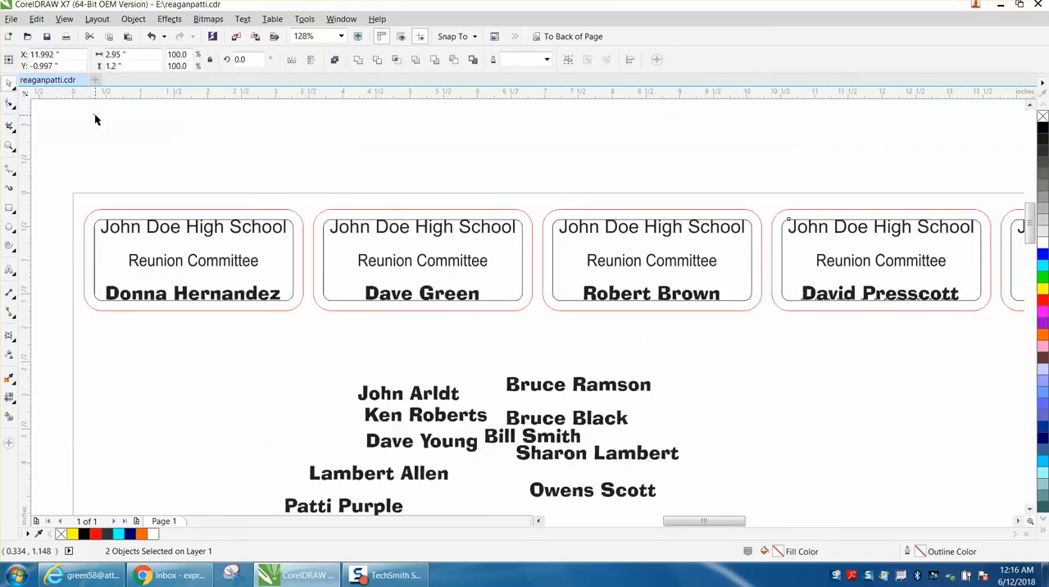
click(96, 223)
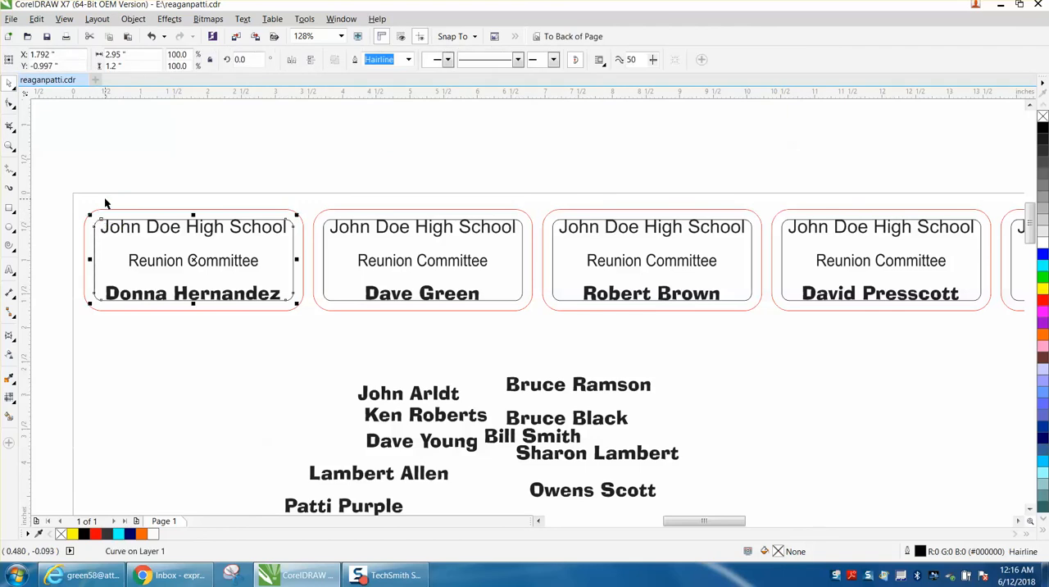
key(Delete)
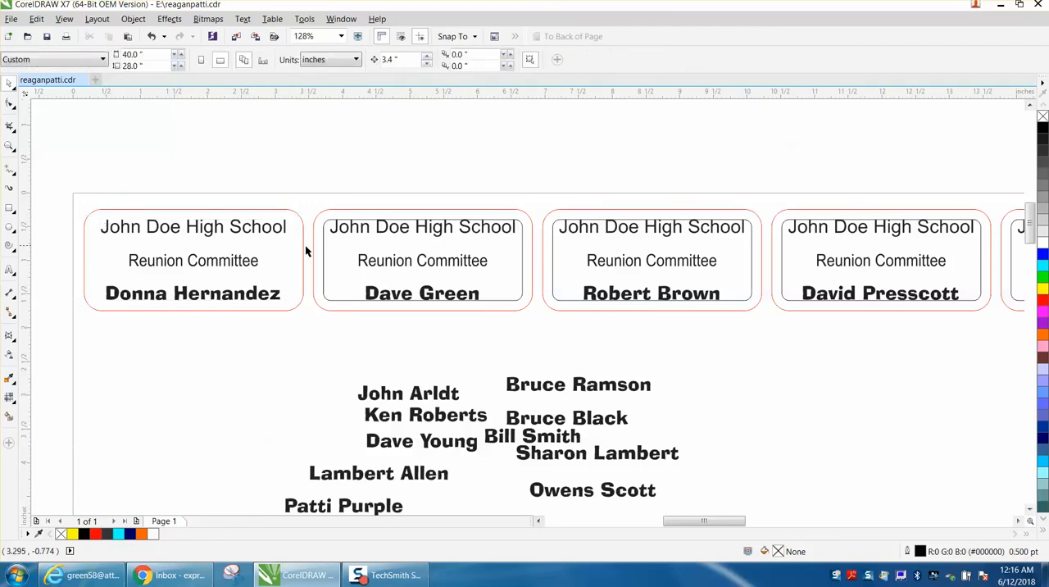
click(324, 246)
key(Delete)
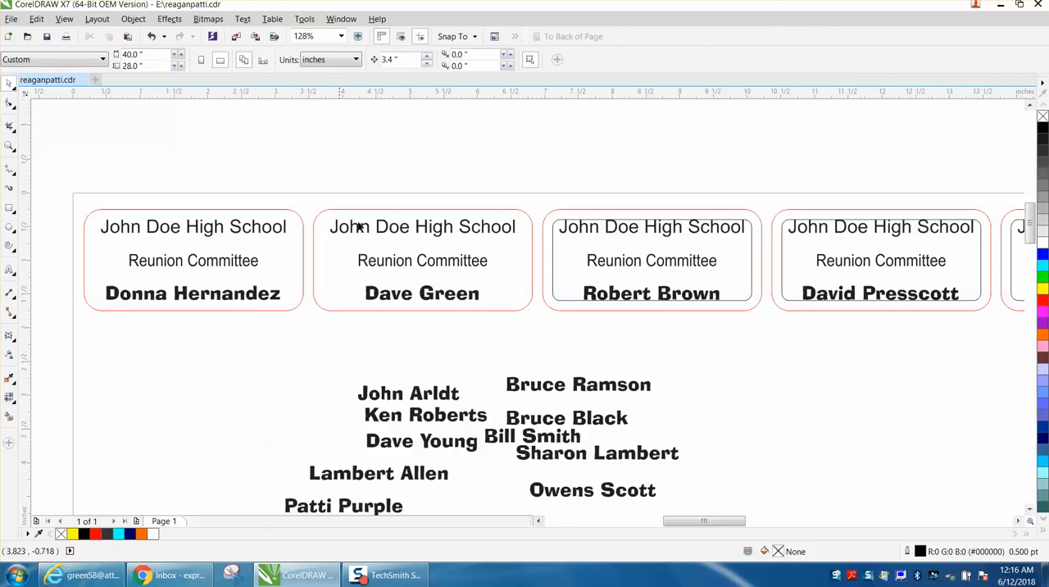
click(552, 241)
key(Delete)
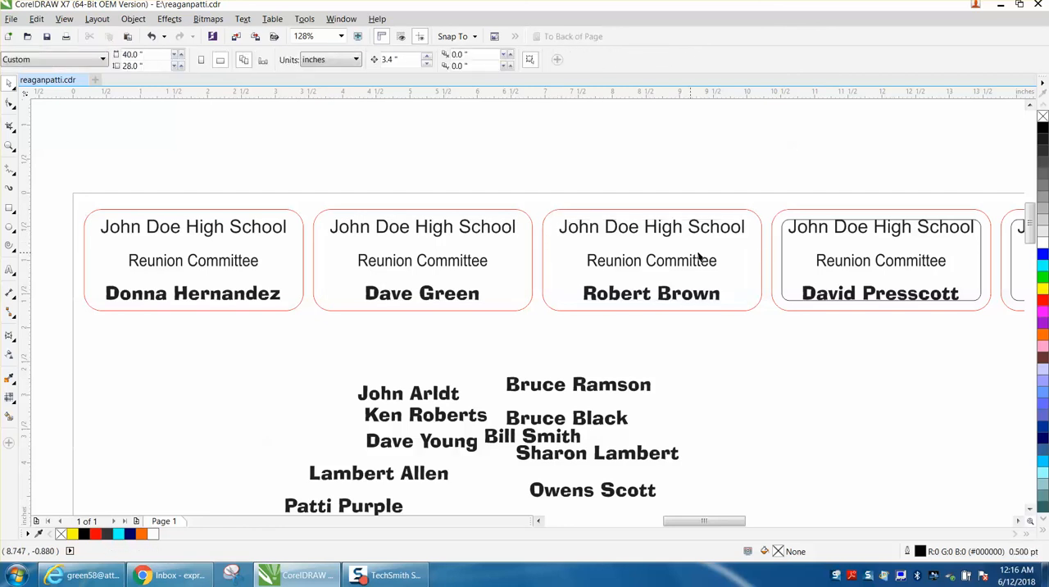
click(782, 254)
key(Delete)
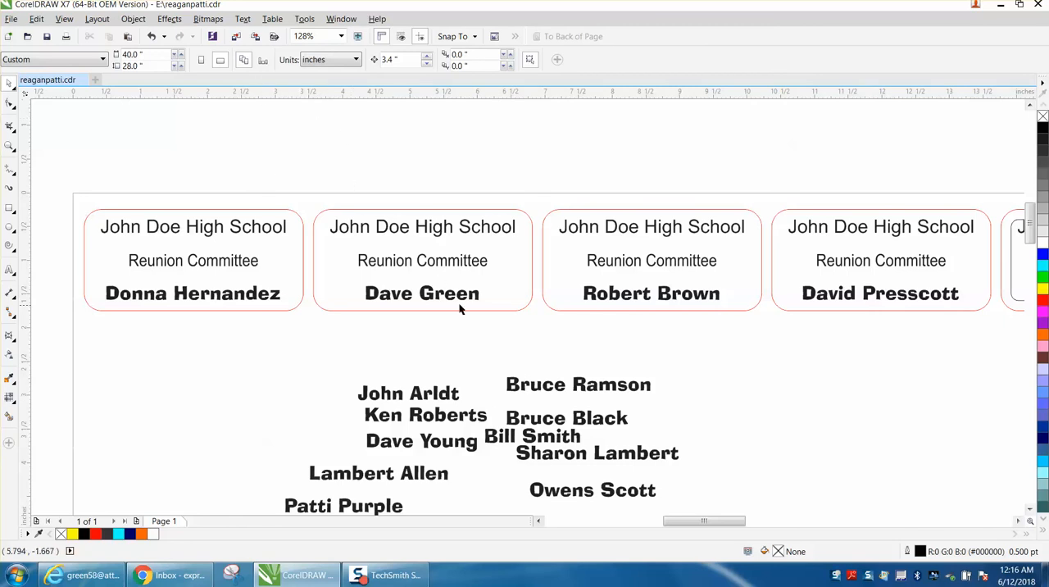
Move the second name in the right column of loose names up to just below the third badge.
drag(594, 422, 634, 343)
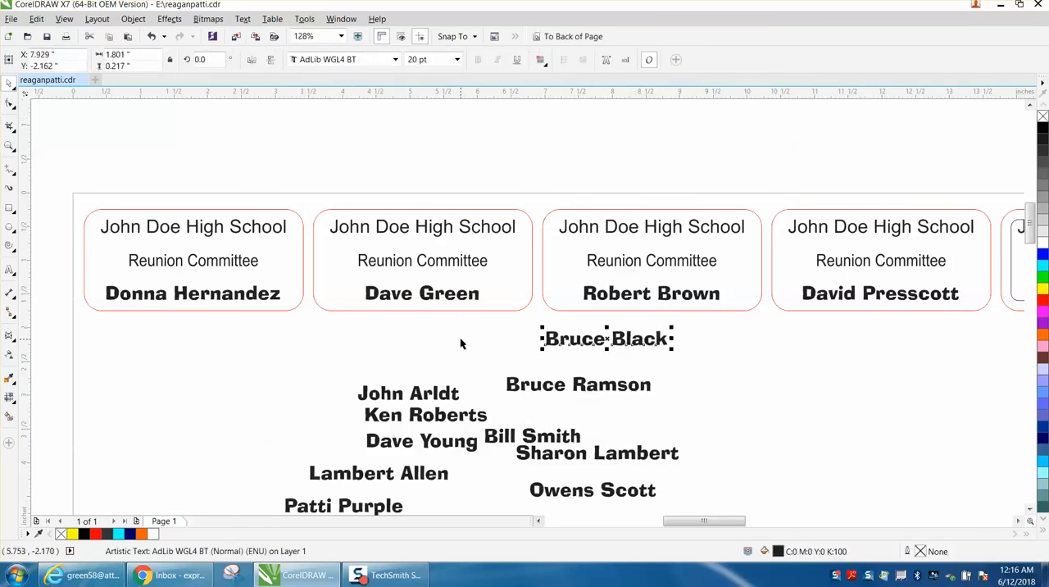